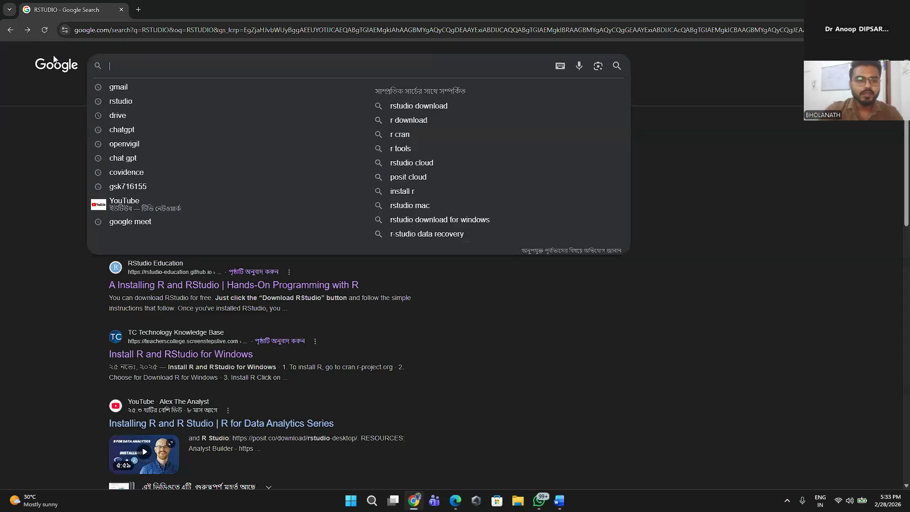
Step: Replace the old search results tab with a fresh one and search Google for RSTUIDO
{"action": "left_click", "coordinate": [138, 9]}
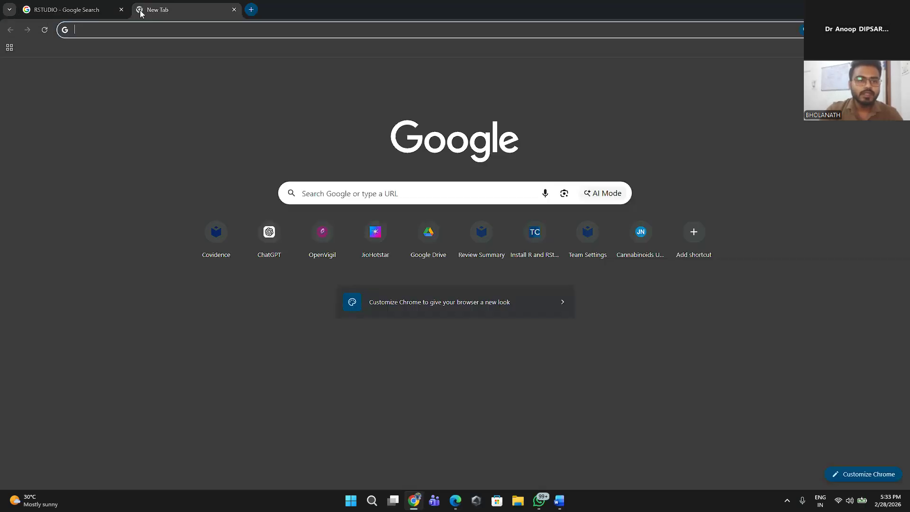
{"action": "left_click", "coordinate": [122, 9]}
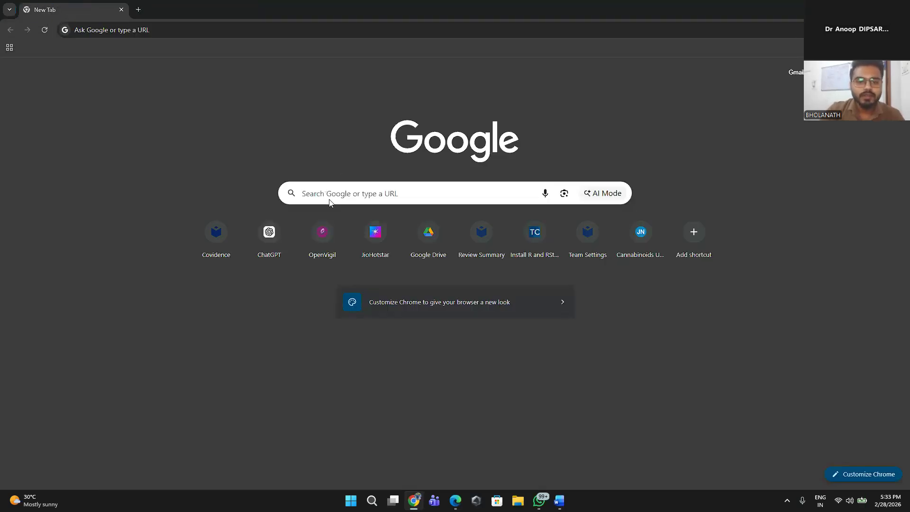
{"action": "left_click", "coordinate": [327, 194]}
{"action": "type", "text": "RSTU"}
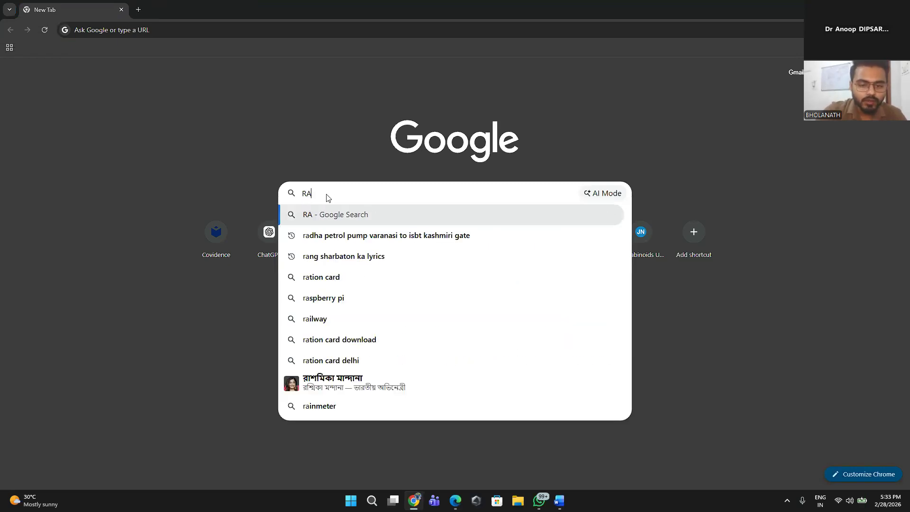
{"action": "type", "text": "IDO"}
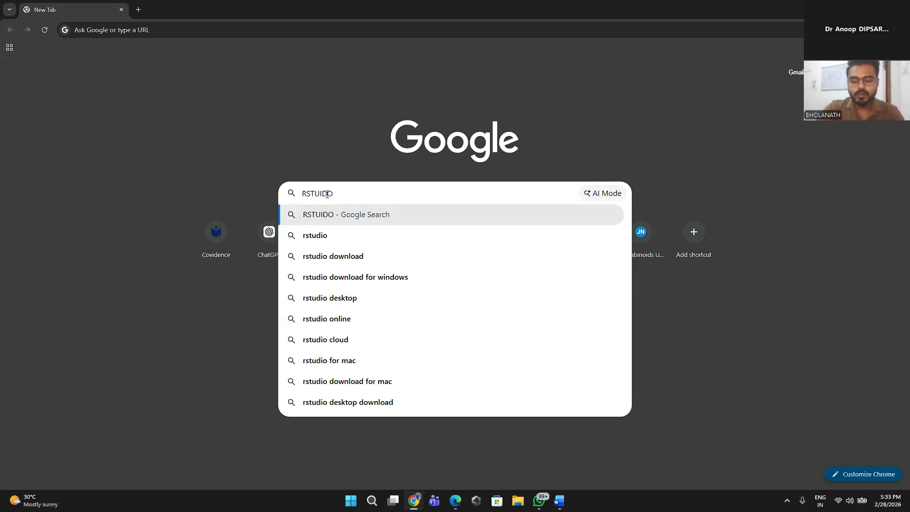
{"action": "key", "text": "Return"}
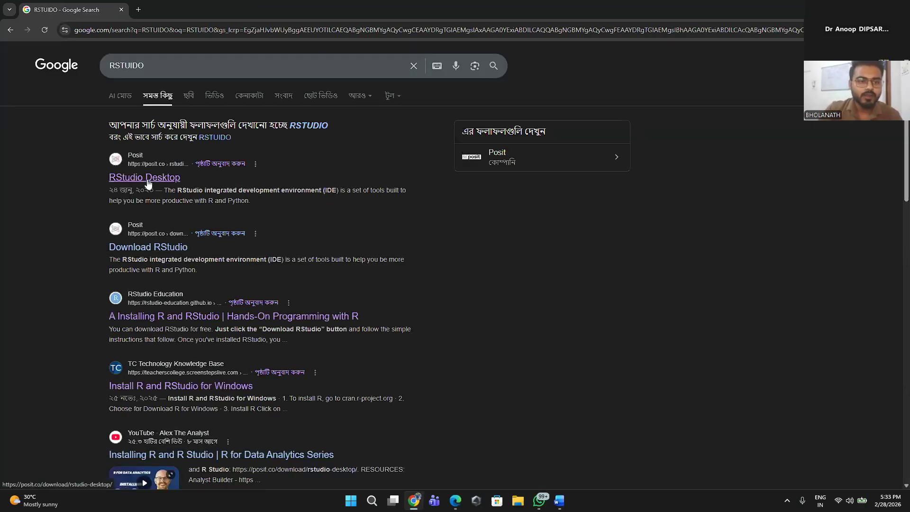
Step: Open Posit's RStudio Desktop download page from the search results
{"action": "left_click", "coordinate": [147, 181]}
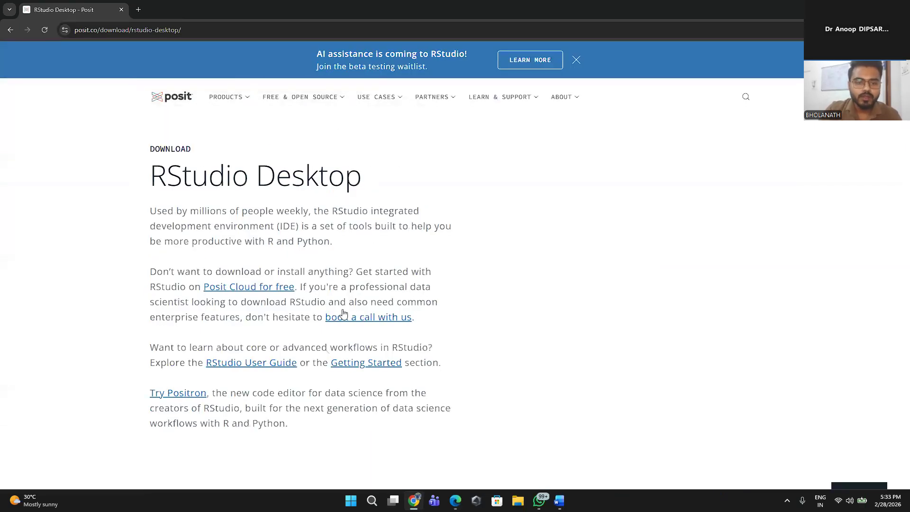
{"action": "left_click", "coordinate": [10, 30]}
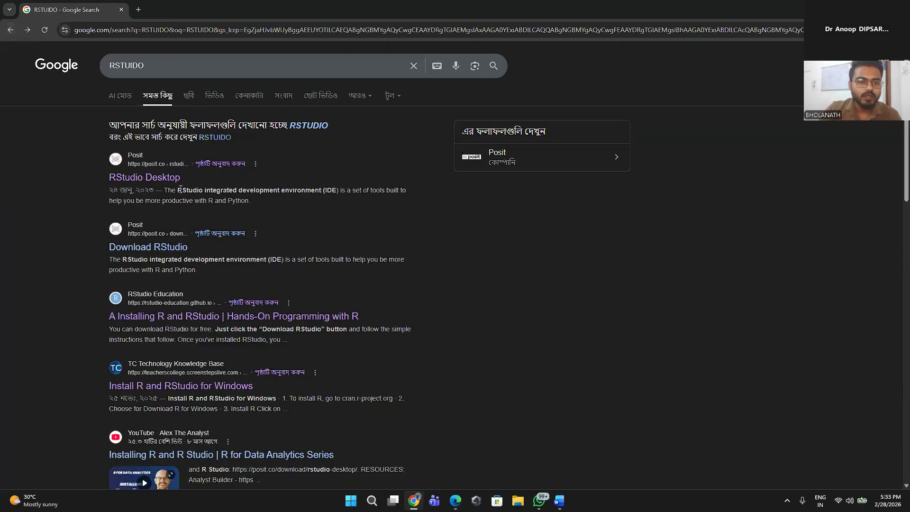
{"action": "scroll", "coordinate": [128, 203], "scroll_direction": "up", "scroll_amount": 4, "text": "ctrl"}
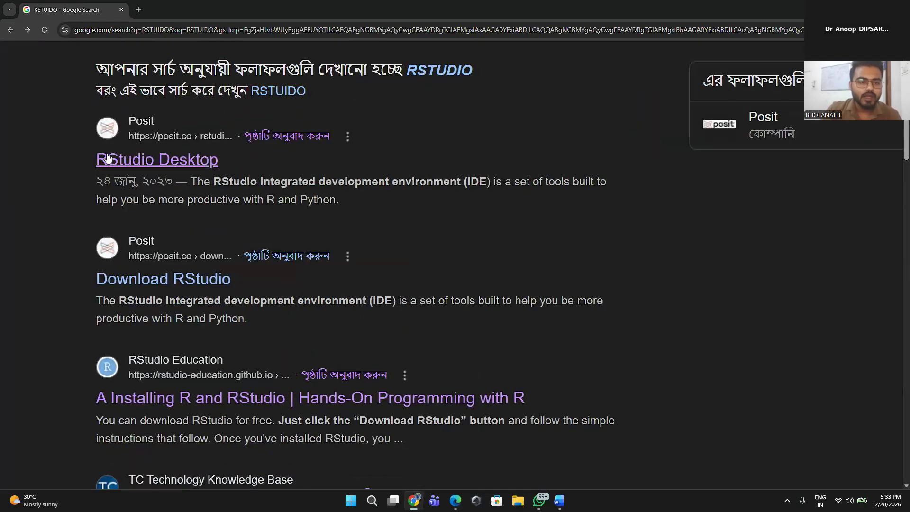
{"action": "left_click", "coordinate": [217, 161]}
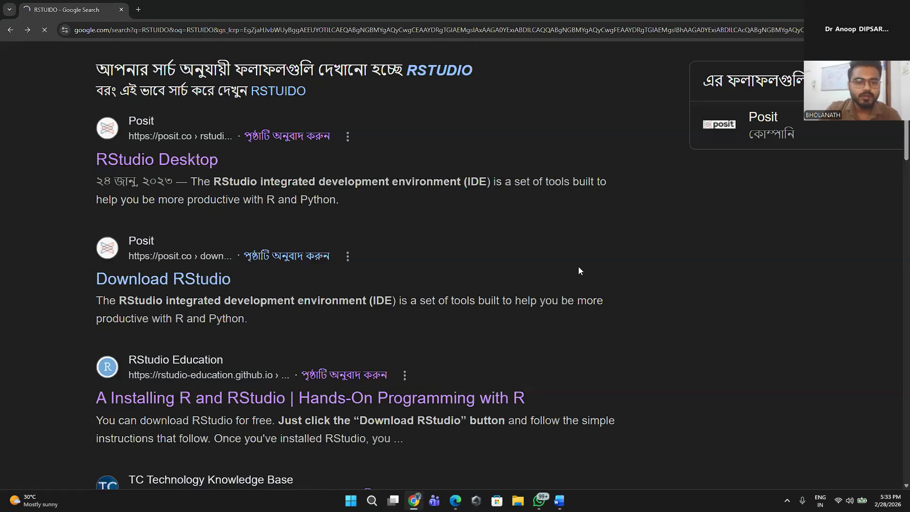
Step: Examine the Install R and Install RStudio sections of the download page, highlighting their headings
{"action": "scroll", "coordinate": [463, 268], "scroll_direction": "down", "scroll_amount": 5}
{"action": "scroll", "coordinate": [463, 268], "scroll_direction": "up", "scroll_amount": 5}
{"action": "scroll", "coordinate": [440, 283], "scroll_direction": "down", "scroll_amount": 3}
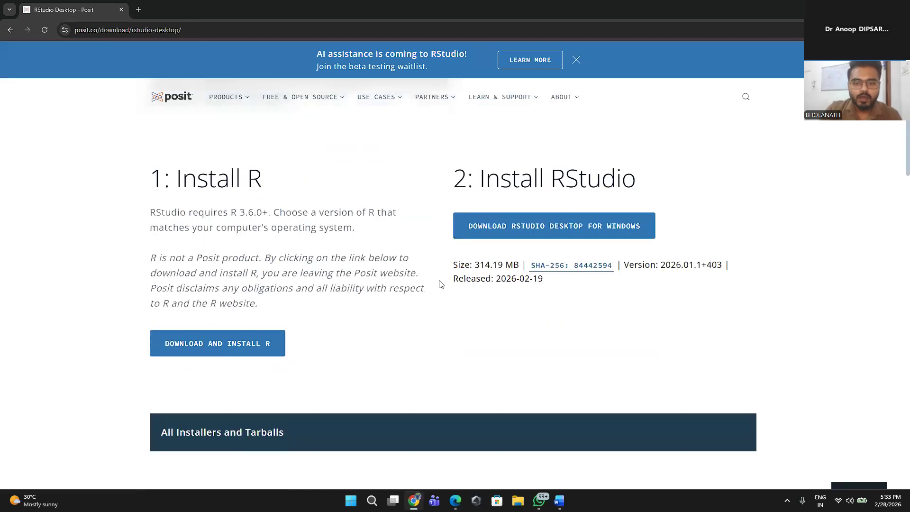
{"action": "left_click_drag", "start_coordinate": [272, 179], "coordinate": [150, 183]}
{"action": "left_click_drag", "start_coordinate": [662, 171], "coordinate": [456, 179]}
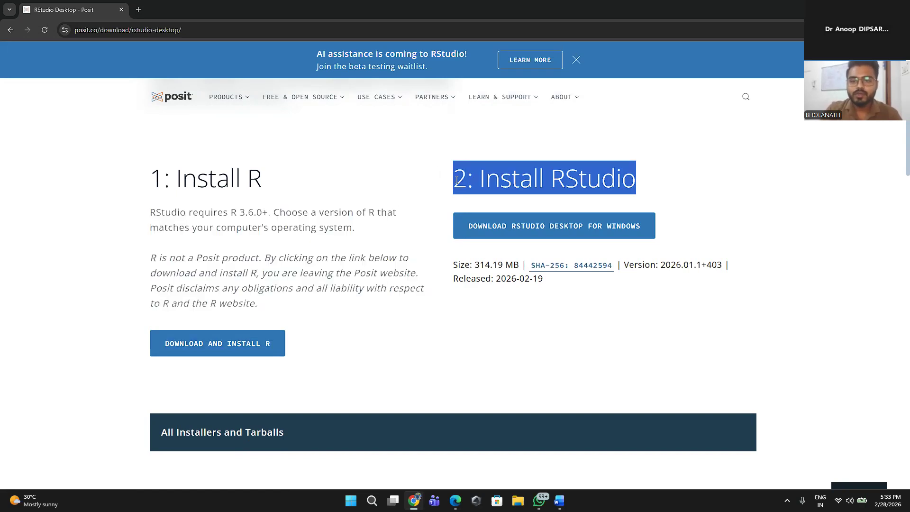
{"action": "scroll", "coordinate": [450, 378], "scroll_direction": "up", "scroll_amount": 3}
{"action": "scroll", "coordinate": [450, 378], "scroll_direction": "down", "scroll_amount": 3}
{"action": "left_click", "coordinate": [357, 321]}
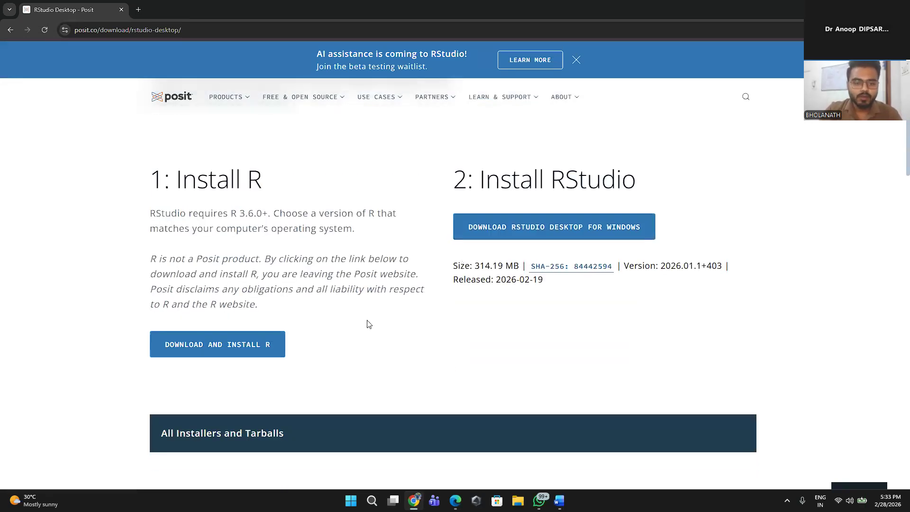
Step: Follow the page's link for downloading and installing R to CRAN and view the platform downloads there
{"action": "left_click", "coordinate": [219, 345]}
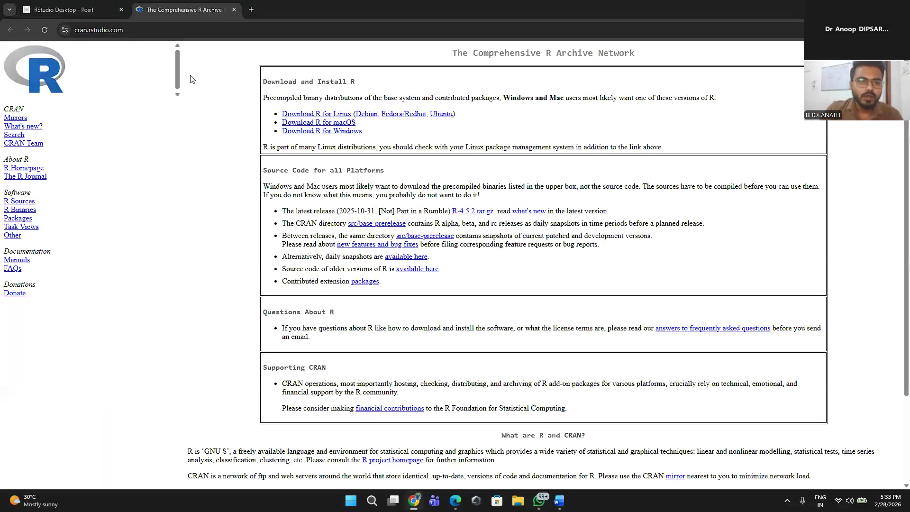
{"action": "left_click", "coordinate": [71, 10]}
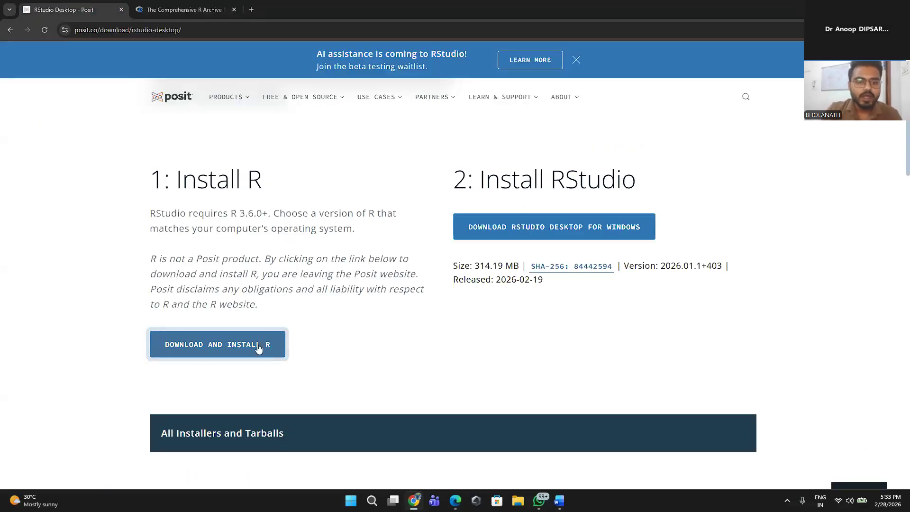
{"action": "left_click", "coordinate": [228, 8]}
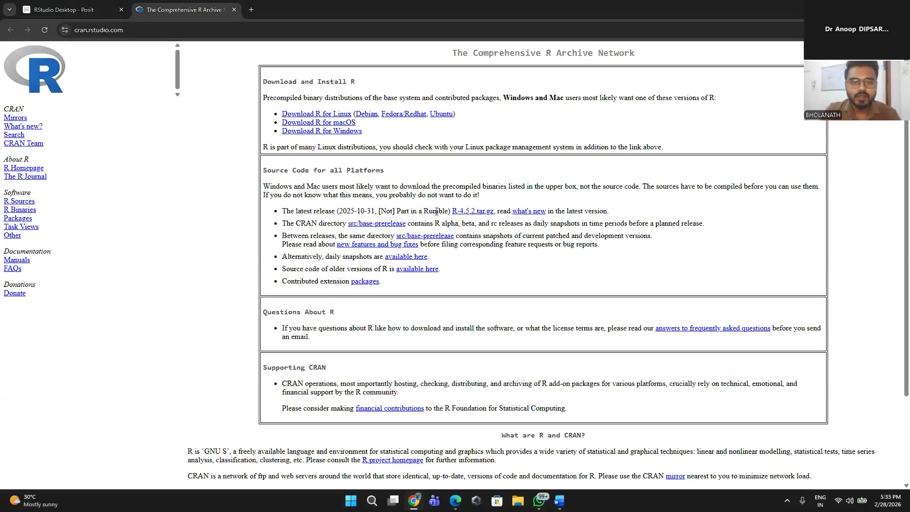
{"action": "scroll", "coordinate": [436, 211], "scroll_direction": "up", "scroll_amount": 3}
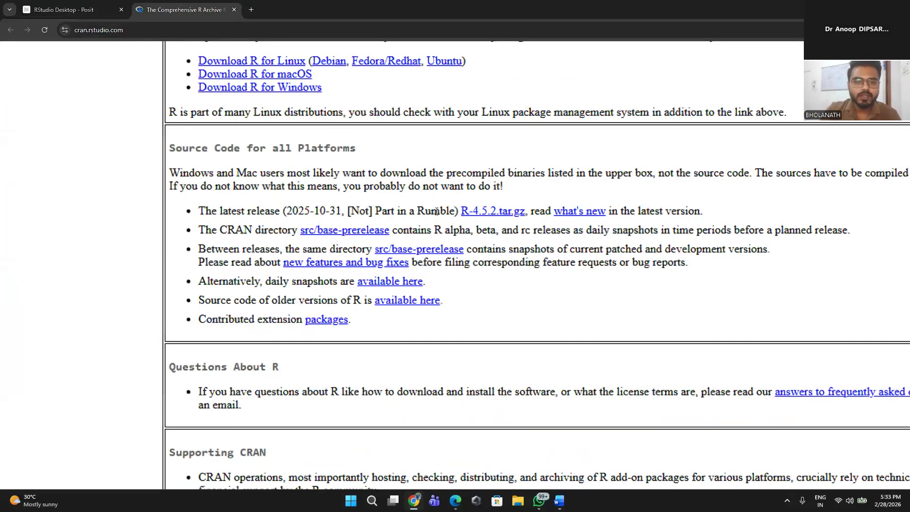
{"action": "scroll", "coordinate": [436, 211], "scroll_direction": "up", "scroll_amount": 1}
{"action": "scroll", "coordinate": [436, 211], "scroll_direction": "down", "scroll_amount": 4}
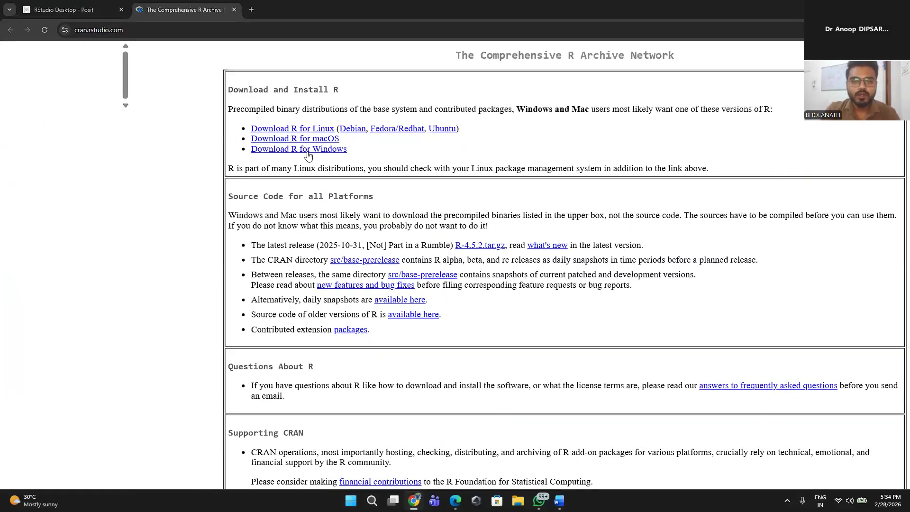
Step: Open the R for Windows section on CRAN and go to its page for installing R for the first time
{"action": "left_click", "coordinate": [331, 150]}
{"action": "scroll", "coordinate": [571, 305], "scroll_direction": "up", "scroll_amount": 2}
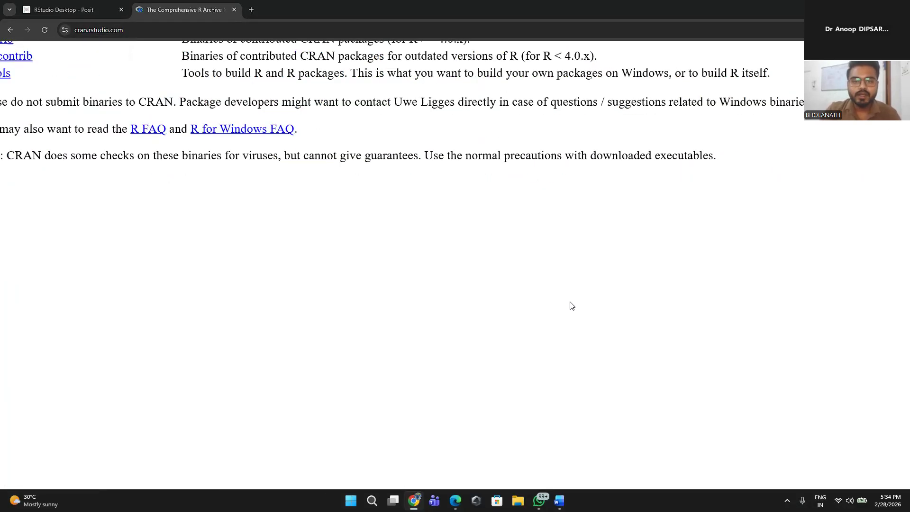
{"action": "scroll", "coordinate": [590, 298], "scroll_direction": "down", "scroll_amount": 3}
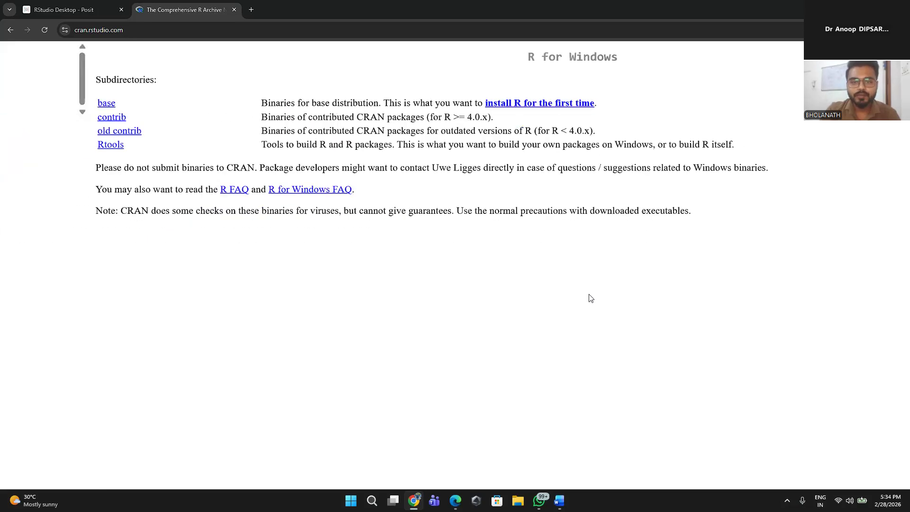
{"action": "left_click", "coordinate": [554, 92]}
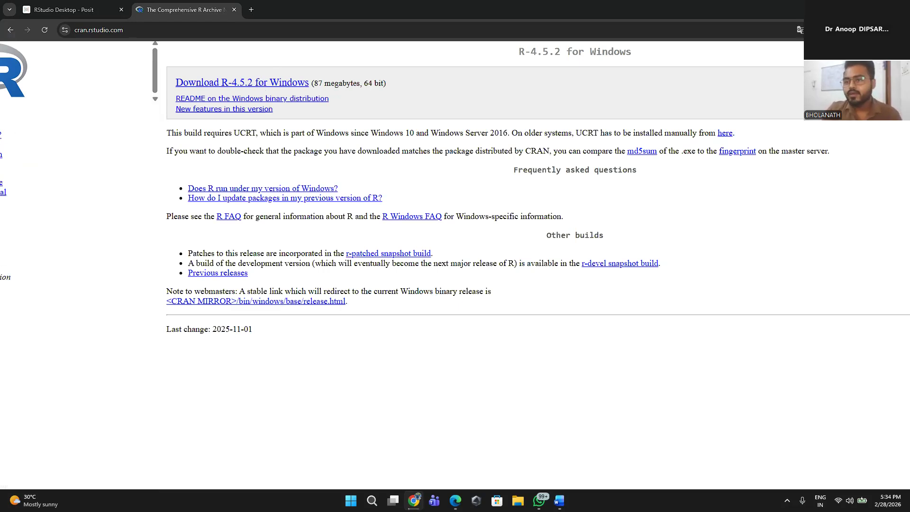
Step: Locate the R-4.5.2-win.exe installer from the recent downloads in the Downloads folder and select it
{"action": "left_click", "coordinate": [865, 30]}
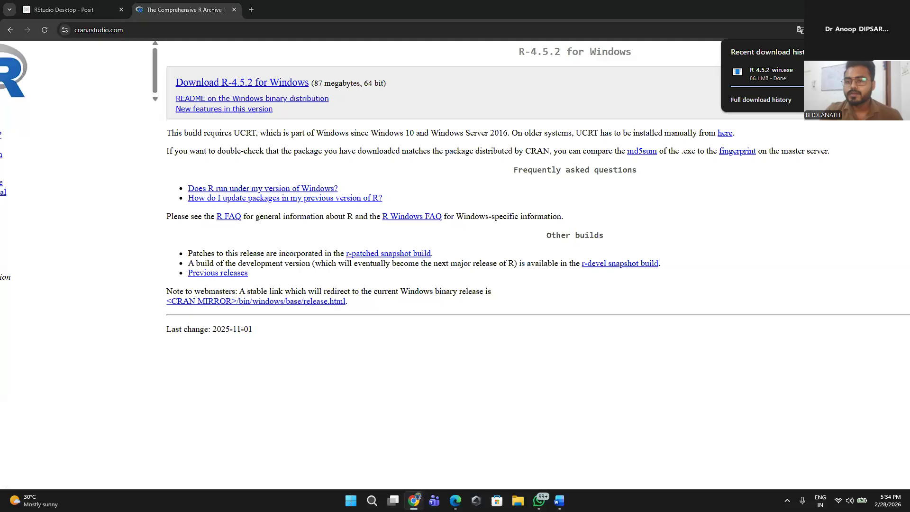
{"action": "left_click", "coordinate": [853, 73]}
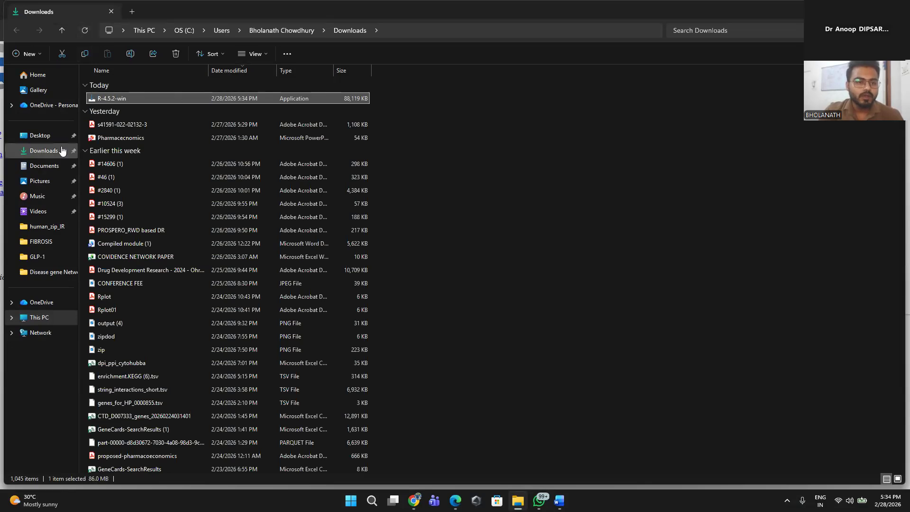
{"action": "left_click", "coordinate": [42, 150]}
{"action": "left_click", "coordinate": [134, 134]}
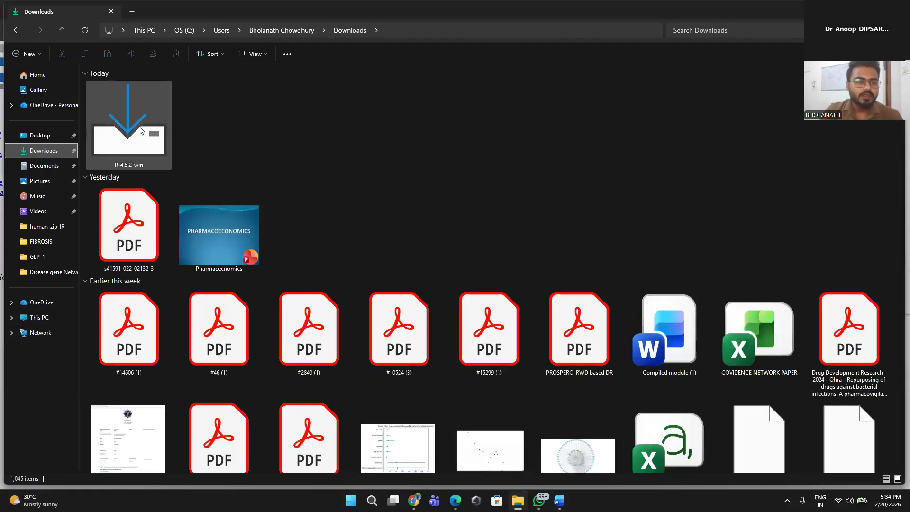
Step: Run the R-4.5.2-win installer as administrator
{"action": "right_click", "coordinate": [133, 131]}
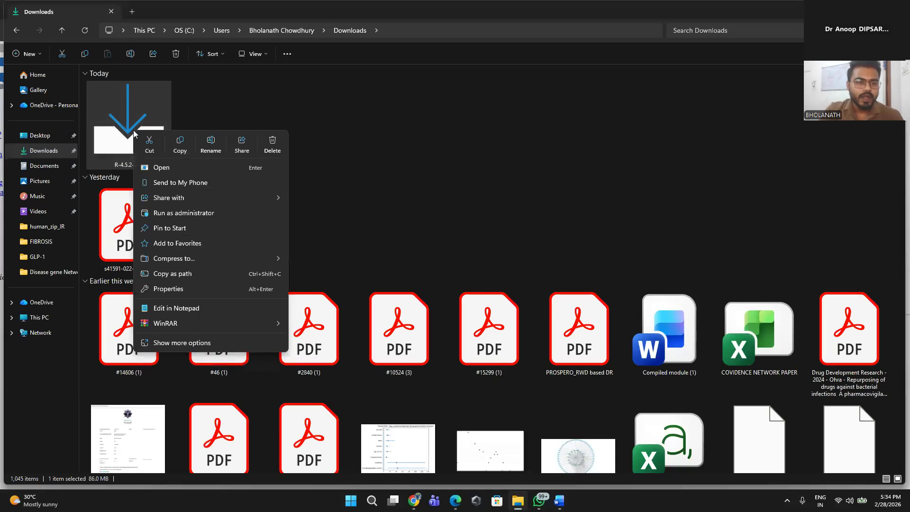
{"action": "left_click", "coordinate": [162, 101]}
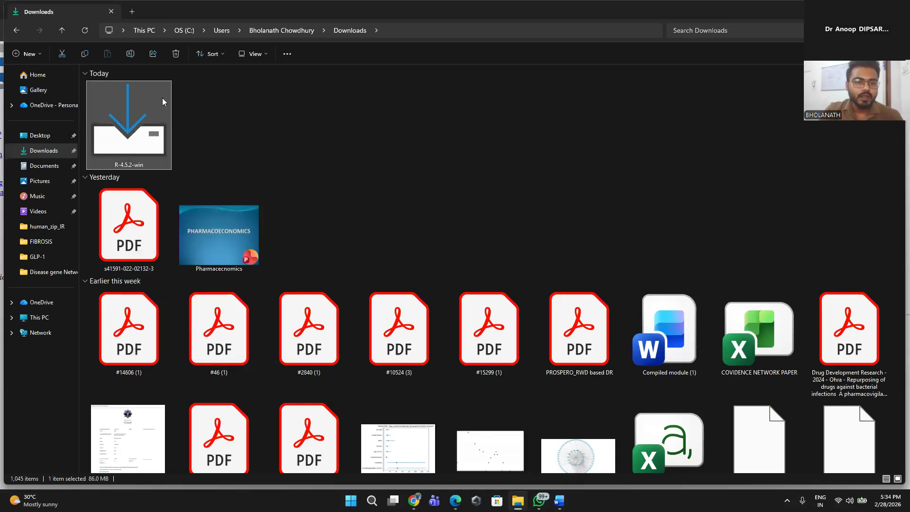
{"action": "right_click", "coordinate": [163, 99]}
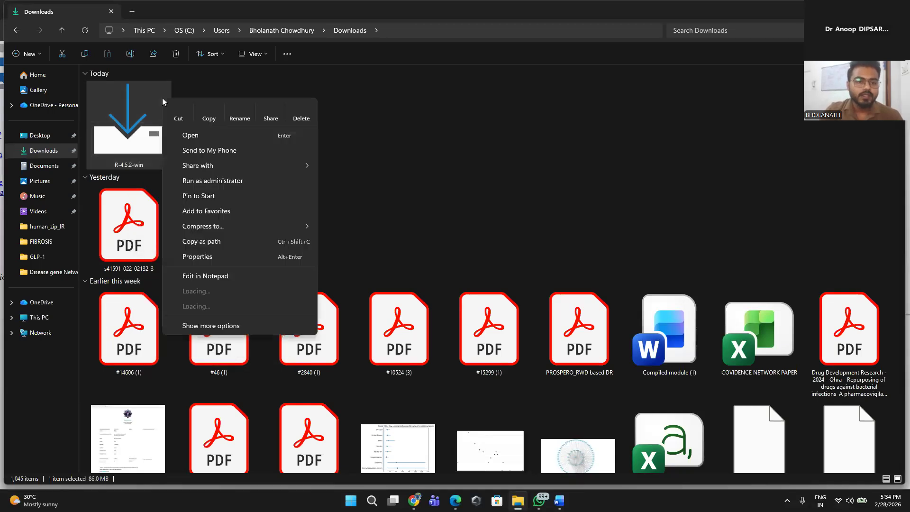
{"action": "left_click", "coordinate": [140, 138]}
{"action": "right_click", "coordinate": [141, 139]}
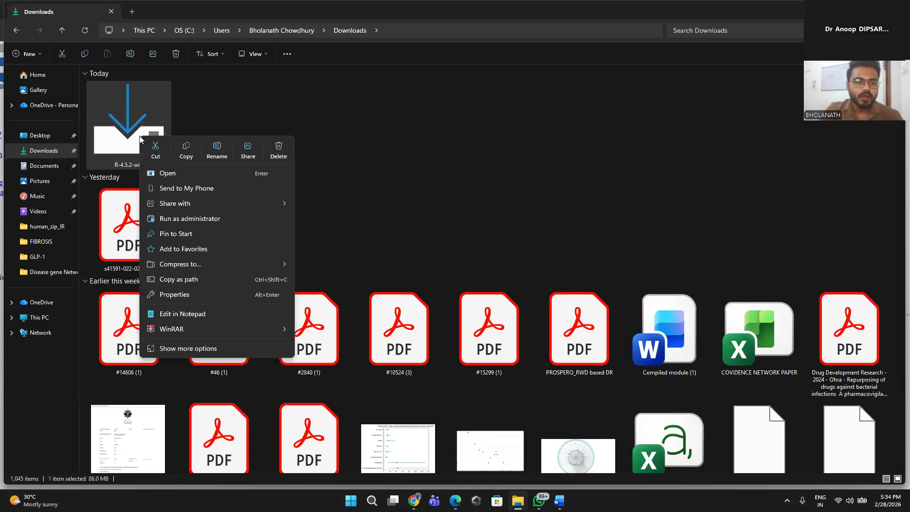
{"action": "left_click", "coordinate": [238, 220]}
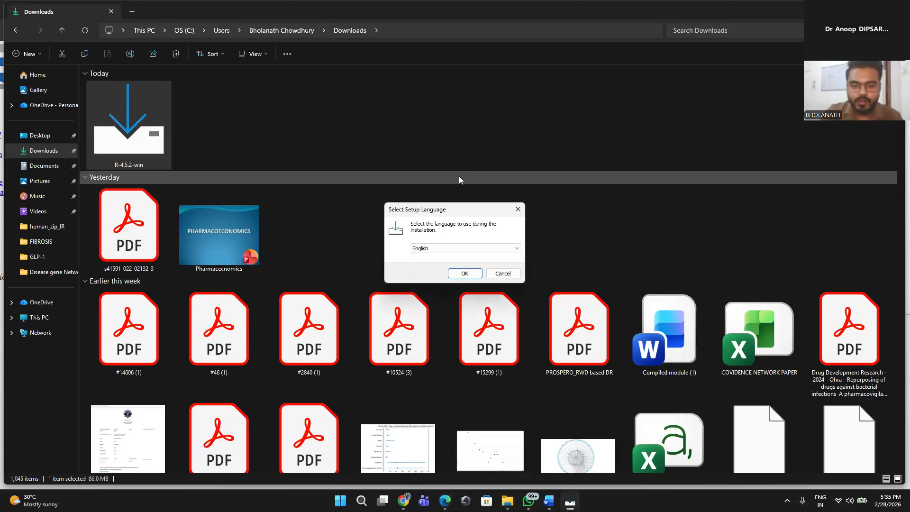
Step: Accept English as the setup language, read through the licence information and continue to the destination location
{"action": "left_click", "coordinate": [476, 272]}
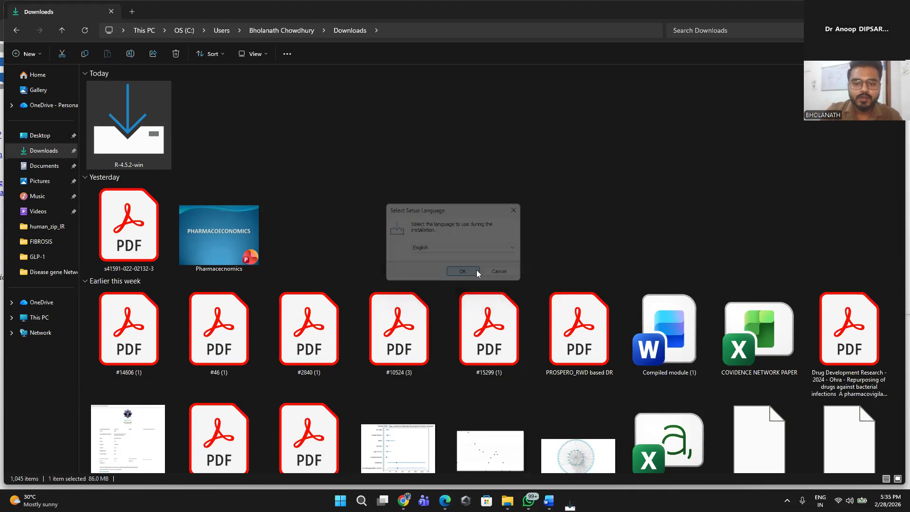
{"action": "scroll", "coordinate": [484, 256], "scroll_direction": "down", "scroll_amount": 15}
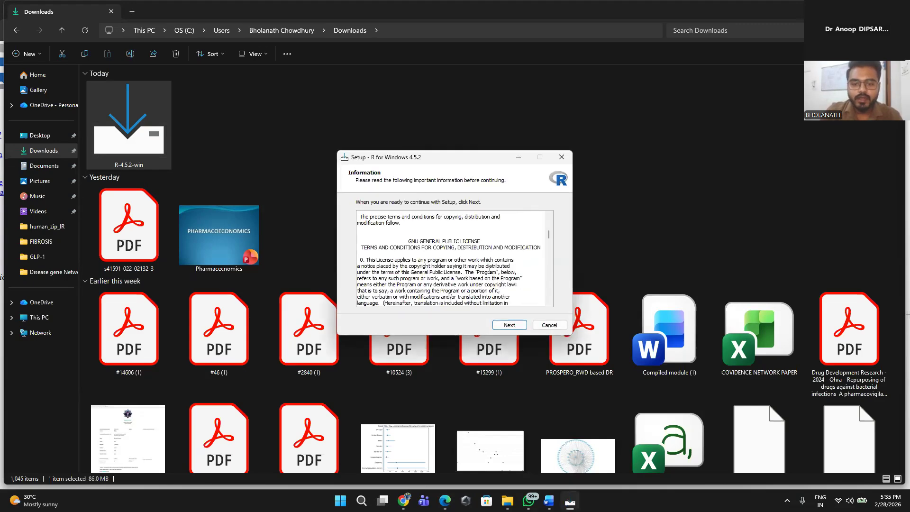
{"action": "scroll", "coordinate": [490, 269], "scroll_direction": "down", "scroll_amount": 20}
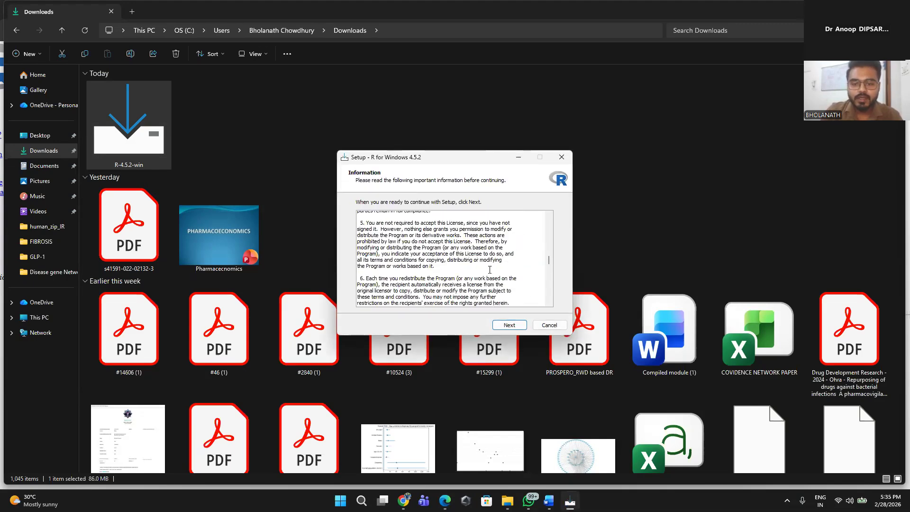
{"action": "scroll", "coordinate": [522, 294], "scroll_direction": "down", "scroll_amount": 15}
{"action": "left_click", "coordinate": [509, 325]}
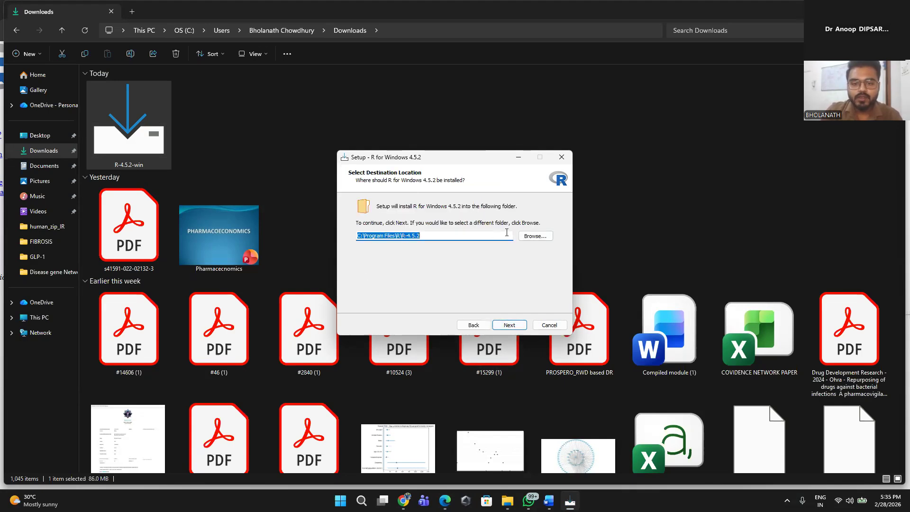
{"action": "left_click", "coordinate": [542, 237]}
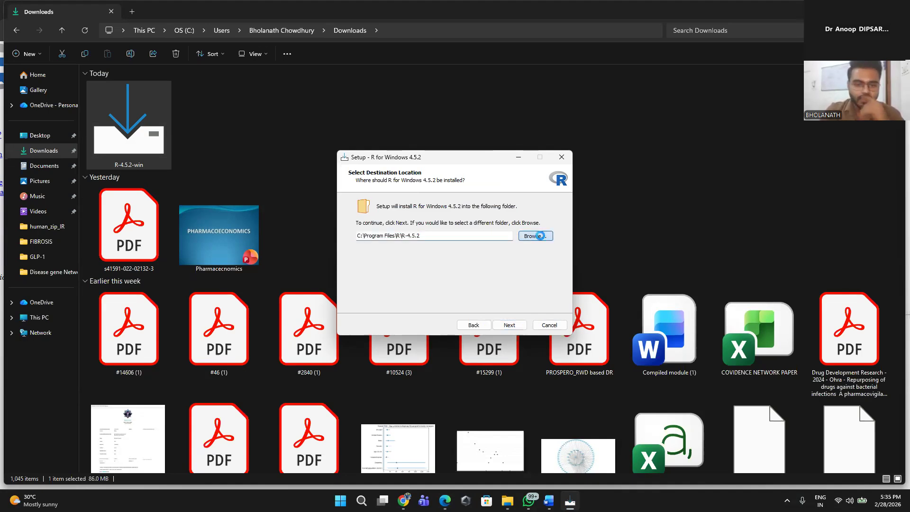
{"action": "left_click", "coordinate": [532, 164]}
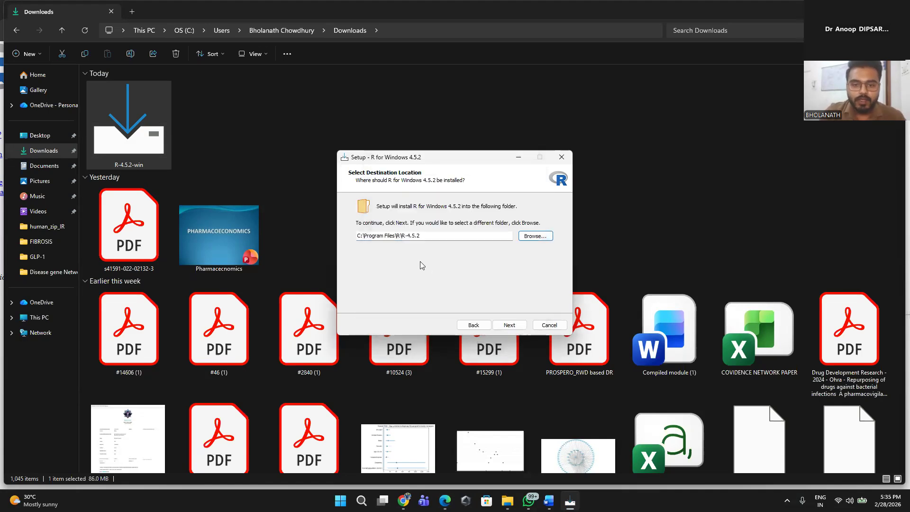
{"action": "left_click", "coordinate": [536, 236]}
{"action": "scroll", "coordinate": [469, 275], "scroll_direction": "up", "scroll_amount": 10}
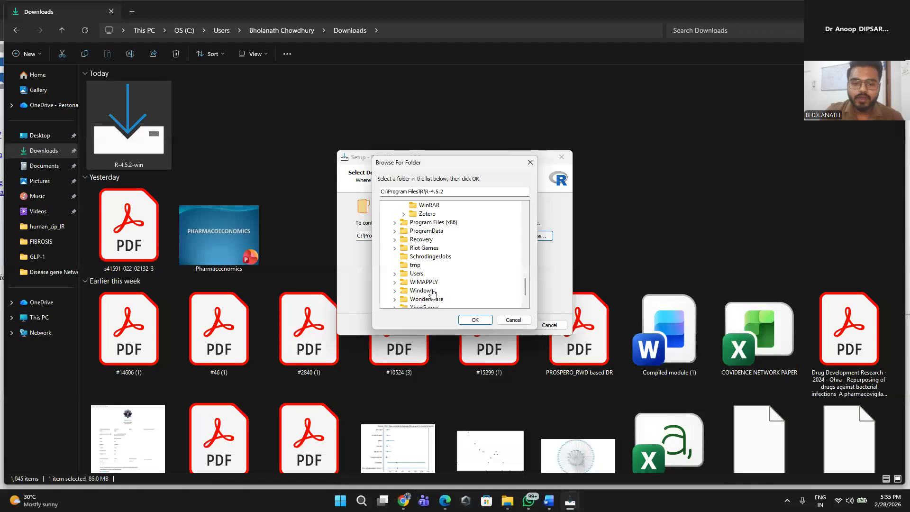
{"action": "scroll", "coordinate": [500, 279], "scroll_direction": "down", "scroll_amount": 10}
{"action": "scroll", "coordinate": [500, 279], "scroll_direction": "down", "scroll_amount": 3}
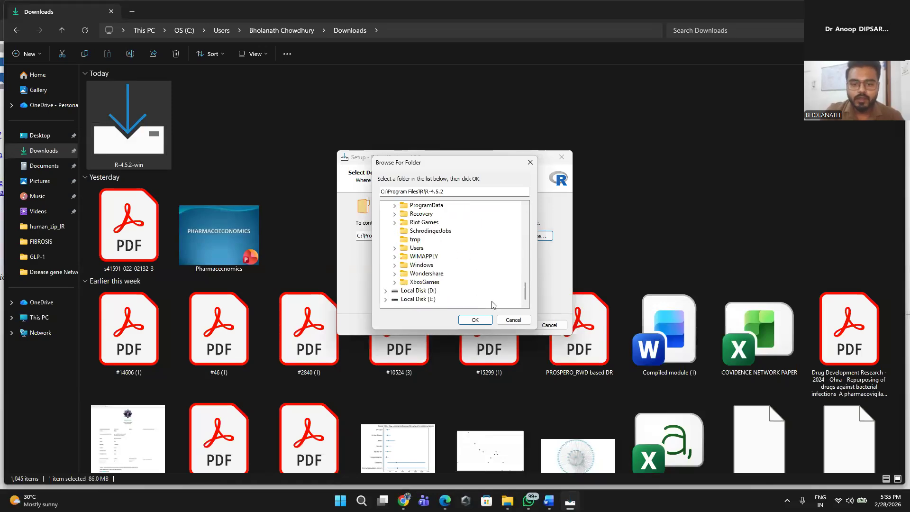
{"action": "left_click", "coordinate": [516, 320]}
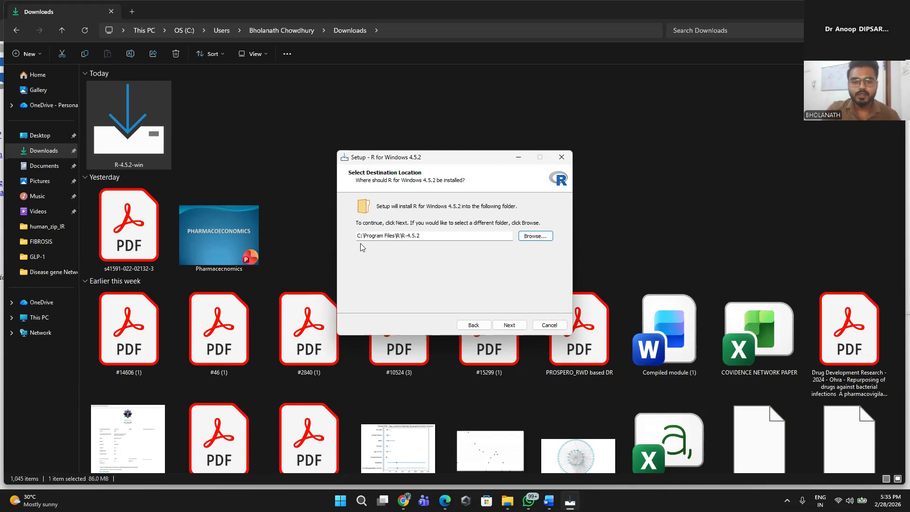
Step: Install R 4.5.2 in C:\Program Files\R\R-4.5.2 with the default components, startup options, shortcuts and registry entries, and close the completed setup
{"action": "left_click", "coordinate": [511, 325]}
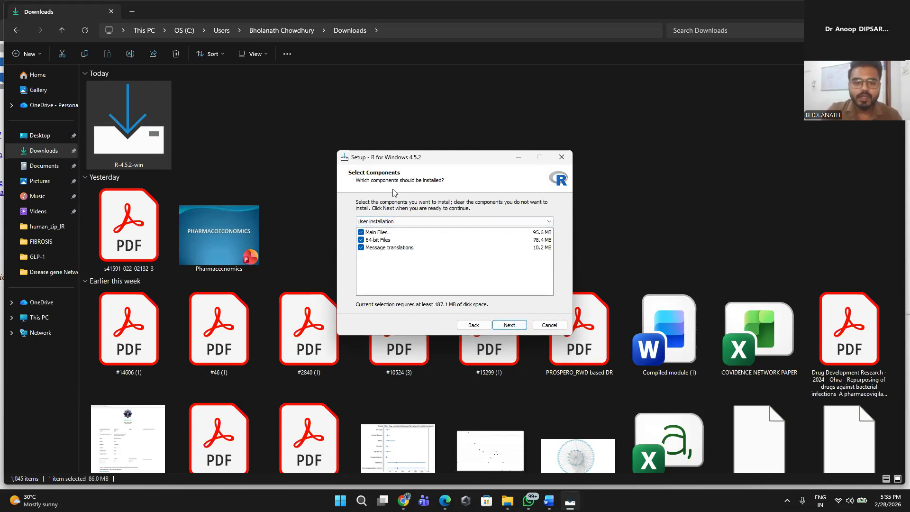
{"action": "left_click", "coordinate": [511, 326]}
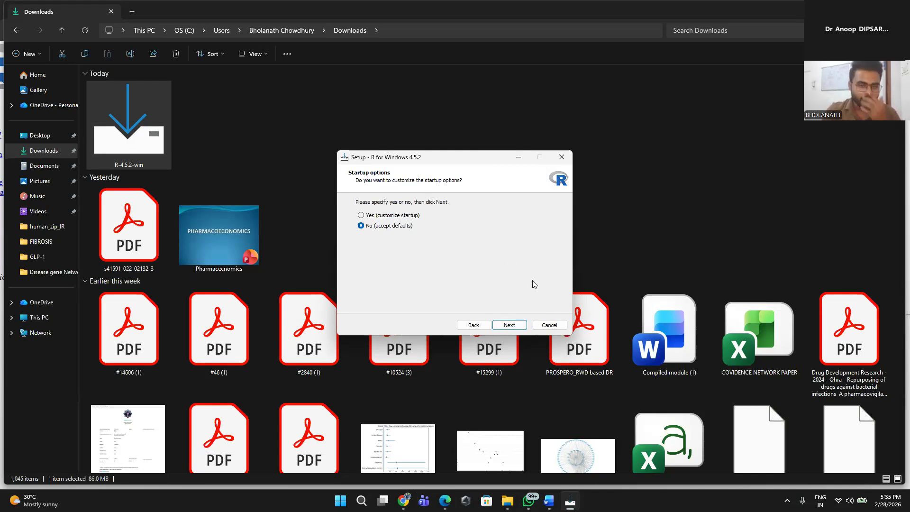
{"action": "left_click", "coordinate": [508, 324]}
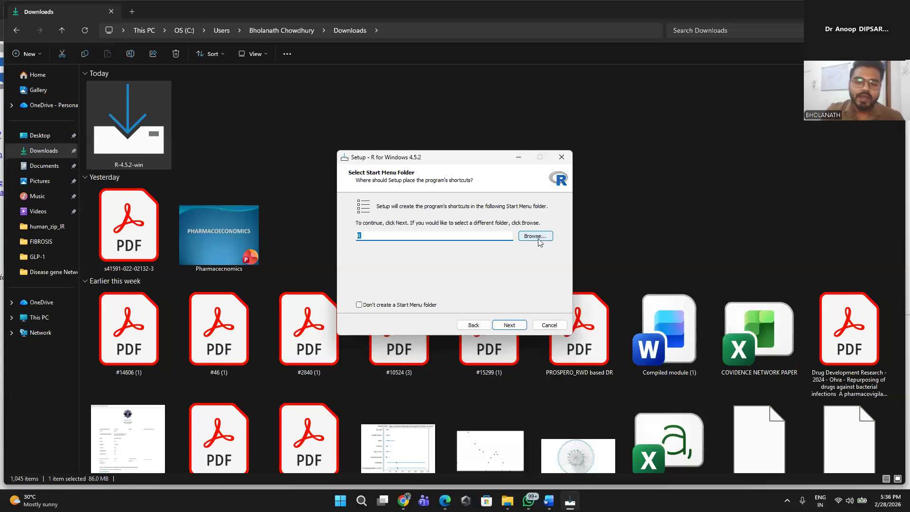
{"action": "left_click", "coordinate": [510, 325]}
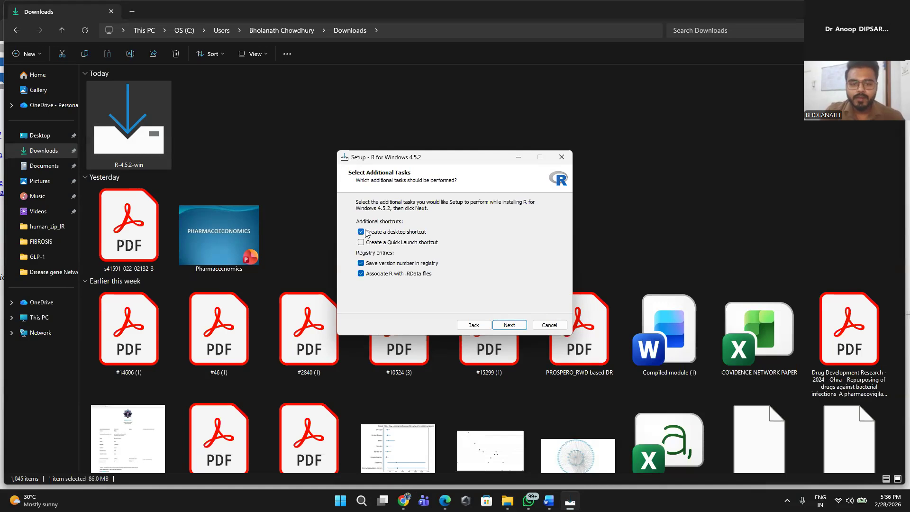
{"action": "left_click", "coordinate": [510, 326]}
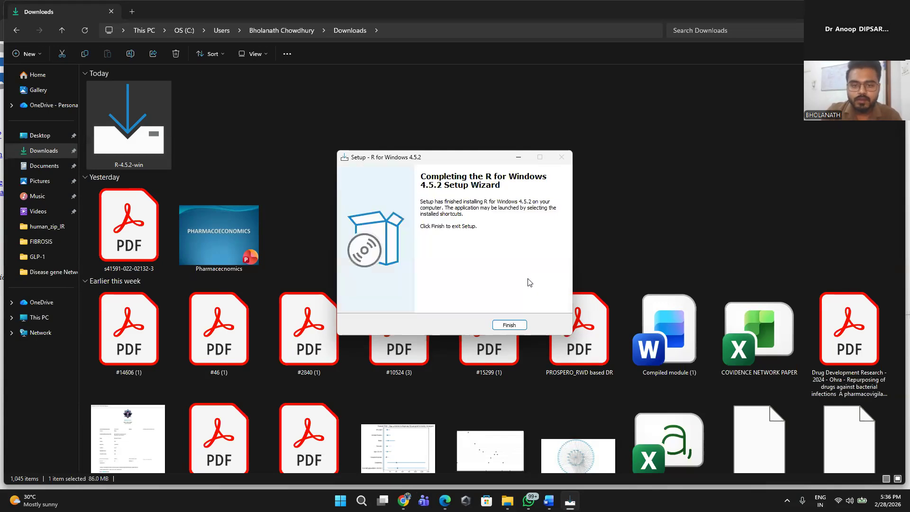
{"action": "left_click", "coordinate": [509, 325]}
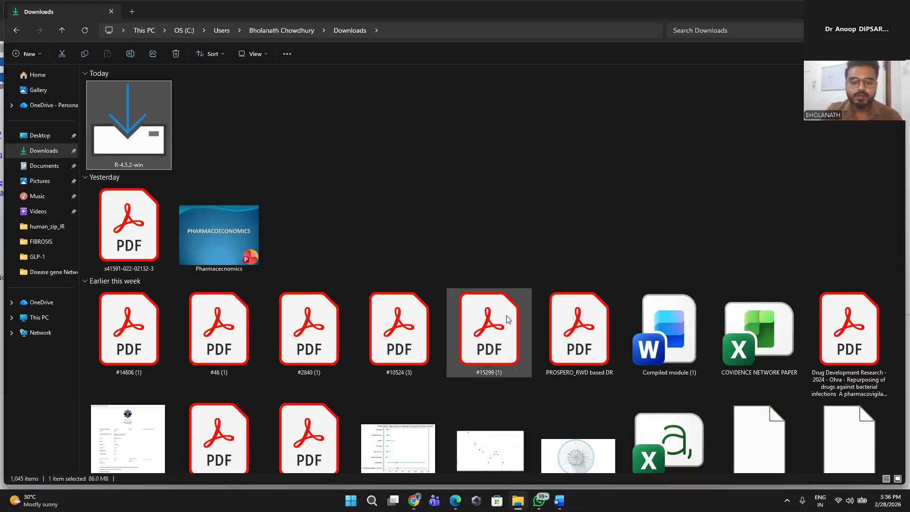
Step: Switch to Chrome, return to the RStudio Desktop page on Posit and download RStudio Desktop for Windows
{"action": "left_click", "coordinate": [414, 501]}
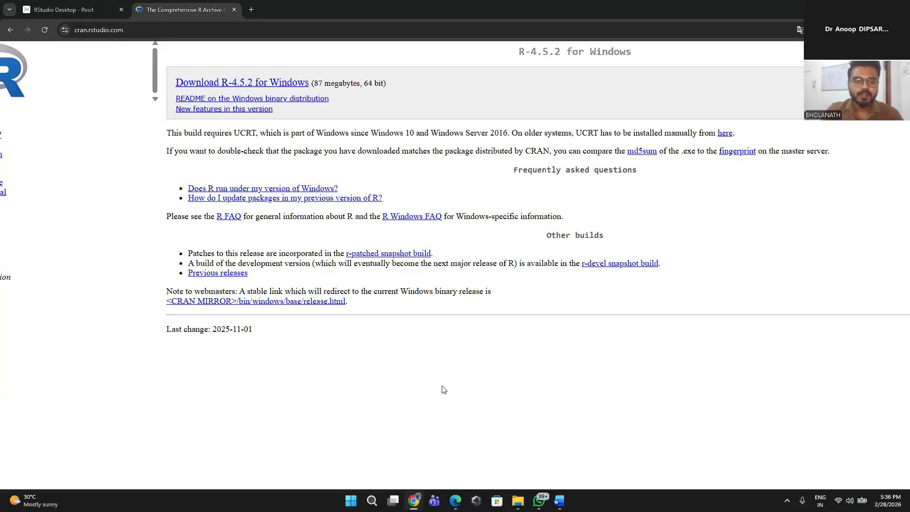
{"action": "scroll", "coordinate": [76, 177], "scroll_direction": "down", "scroll_amount": 2}
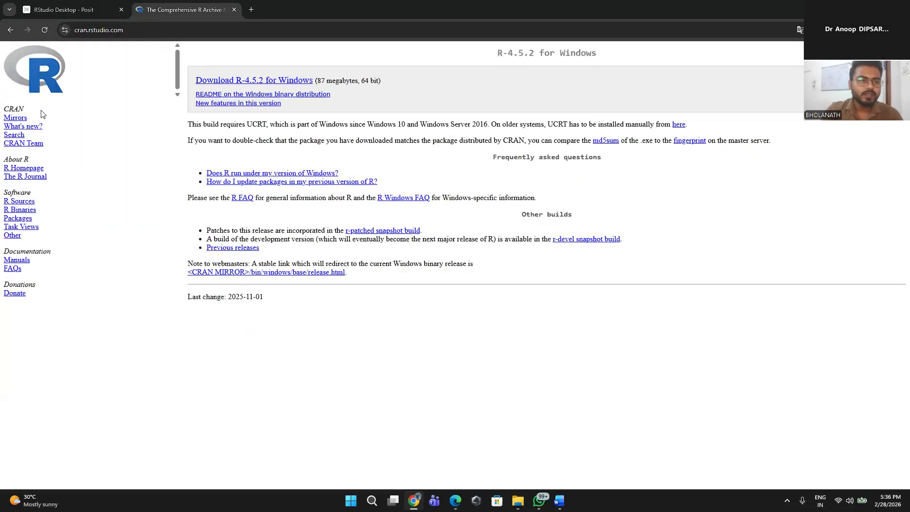
{"action": "left_click", "coordinate": [10, 30]}
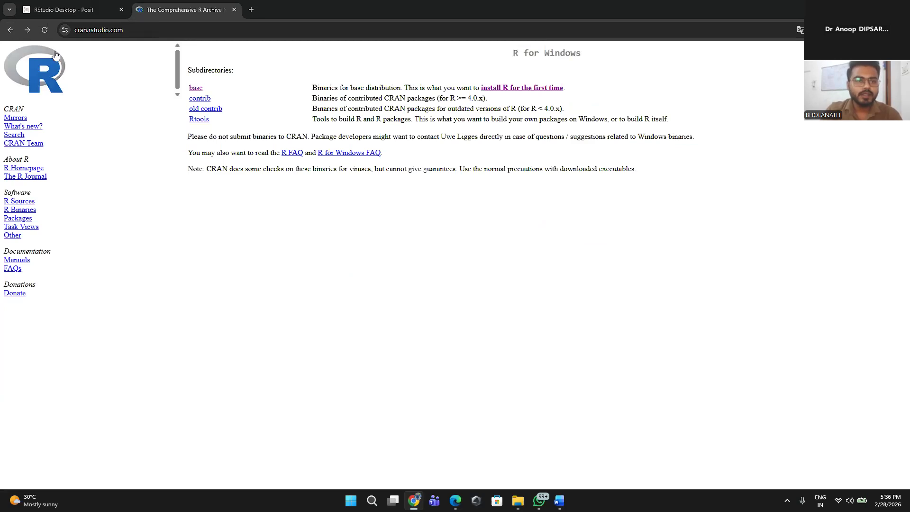
{"action": "left_click", "coordinate": [11, 31]}
{"action": "left_click", "coordinate": [67, 14]}
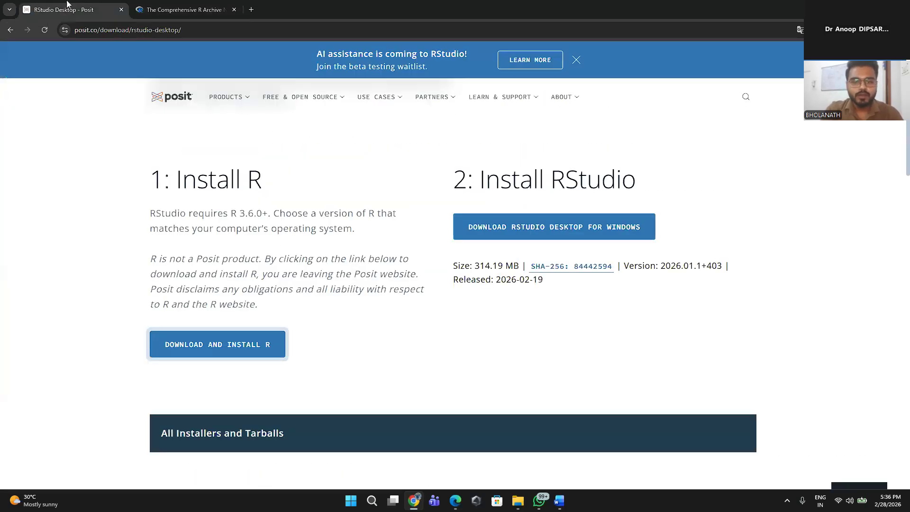
{"action": "left_click", "coordinate": [576, 235]}
{"action": "left_click", "coordinate": [576, 236]}
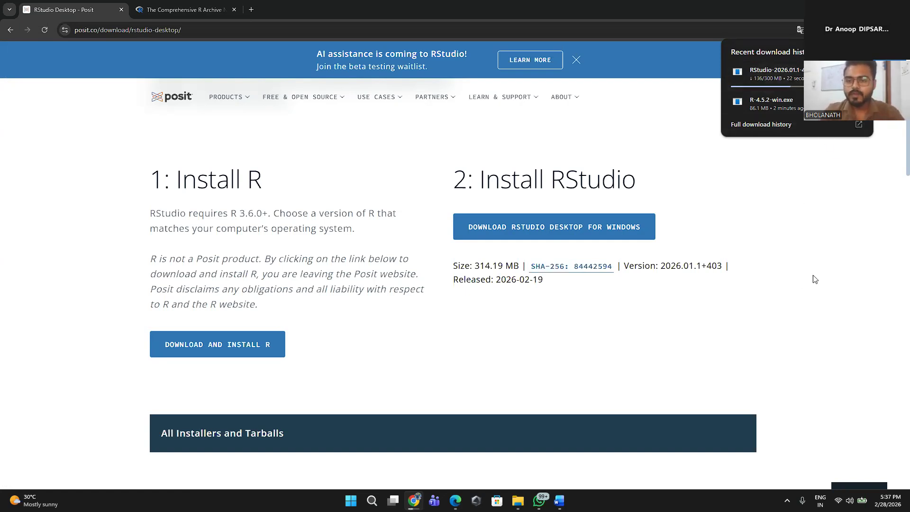
{"action": "scroll", "coordinate": [814, 279], "scroll_direction": "up", "scroll_amount": 5}
{"action": "scroll", "coordinate": [814, 279], "scroll_direction": "up", "scroll_amount": 2}
{"action": "scroll", "coordinate": [814, 279], "scroll_direction": "down", "scroll_amount": 5}
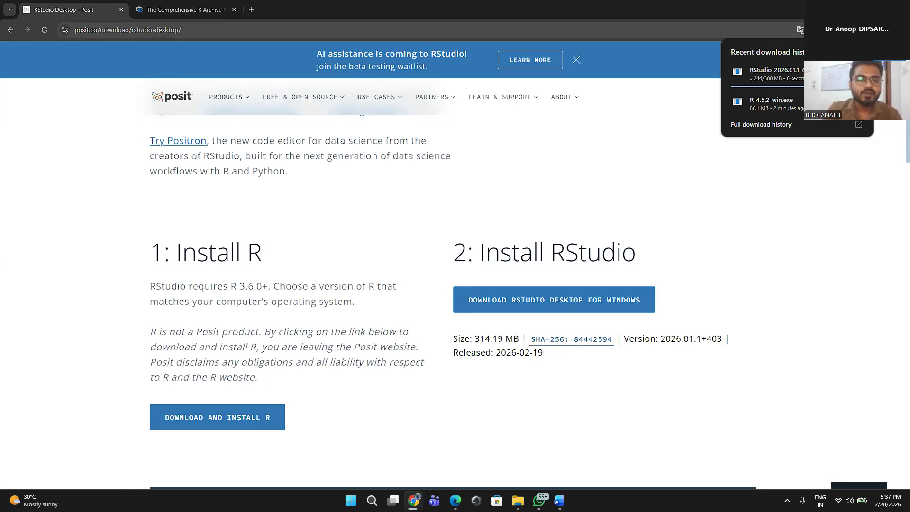
{"action": "left_click", "coordinate": [192, 30]}
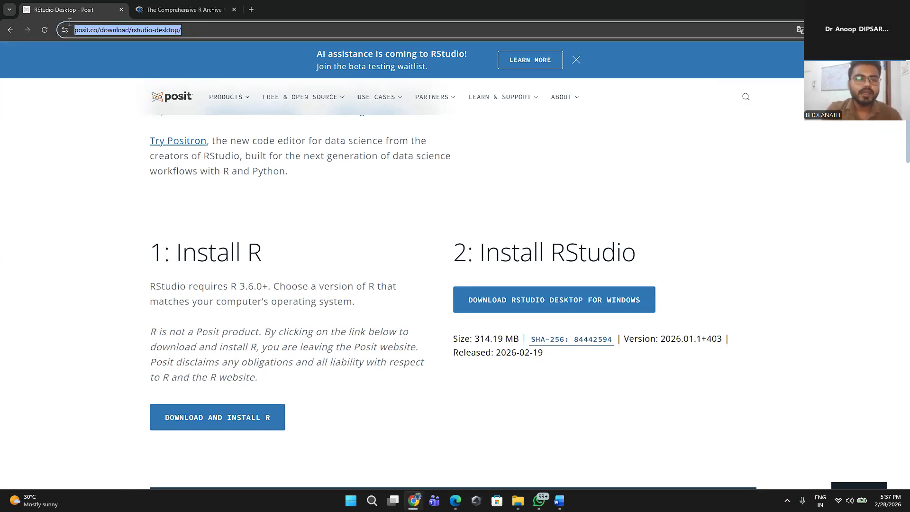
{"action": "left_click", "coordinate": [34, 239]}
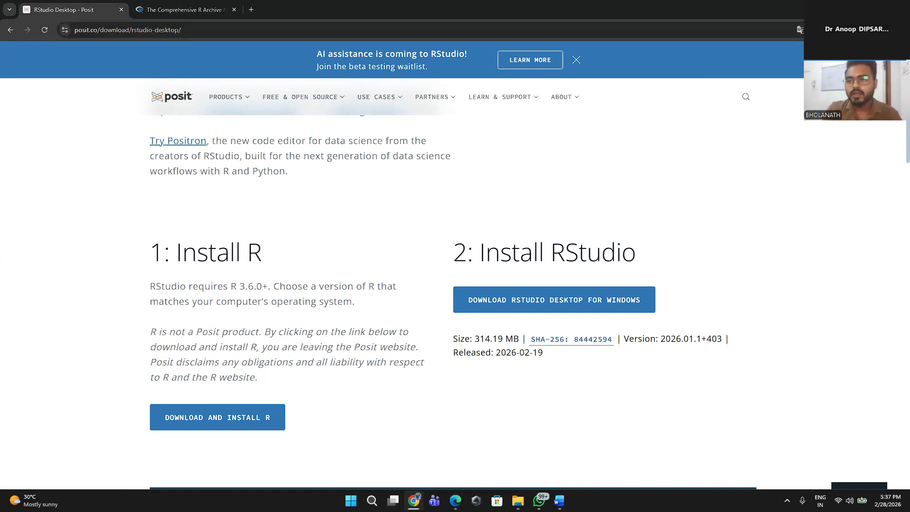
Step: Check the RStudio download, switch to the Downloads folder in File Explorer and run the RStudio-2026.01.1-403 installer as administrator
{"action": "left_click", "coordinate": [864, 30]}
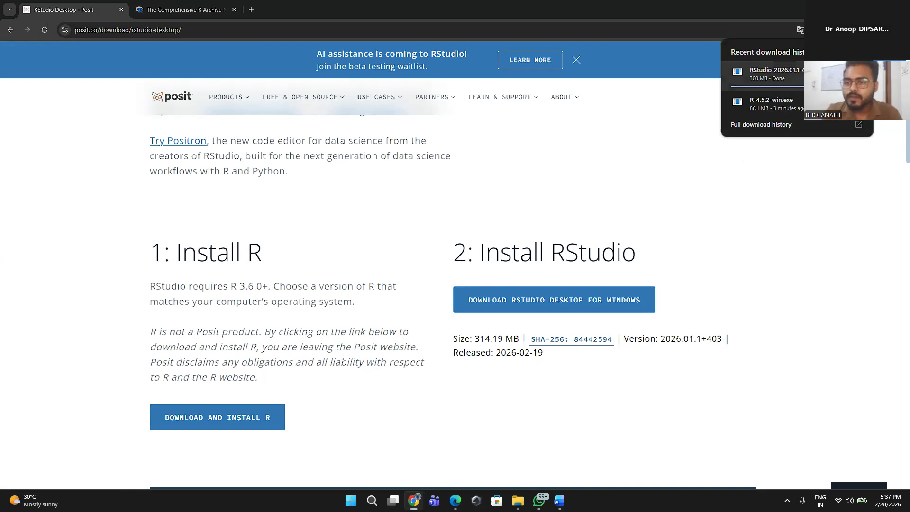
{"action": "mouse_move", "coordinate": [514, 508]}
{"action": "left_click", "coordinate": [517, 474]}
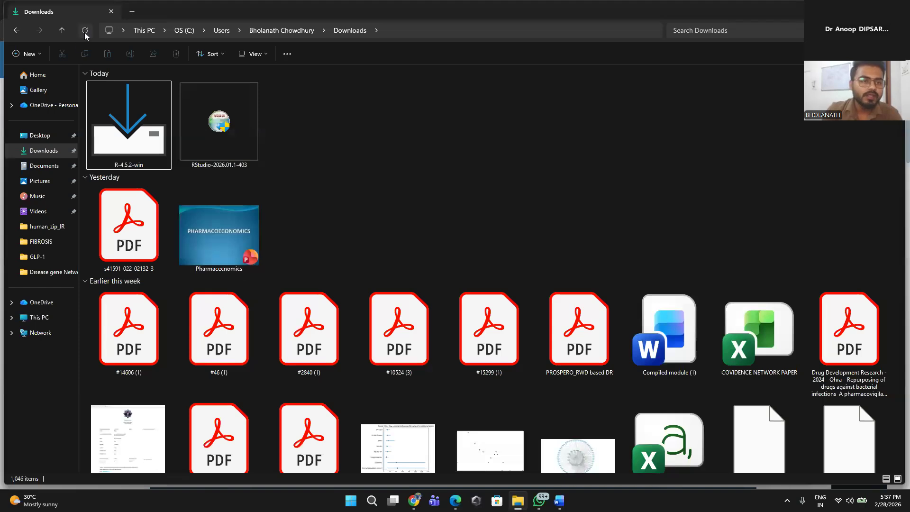
{"action": "left_click", "coordinate": [51, 150]}
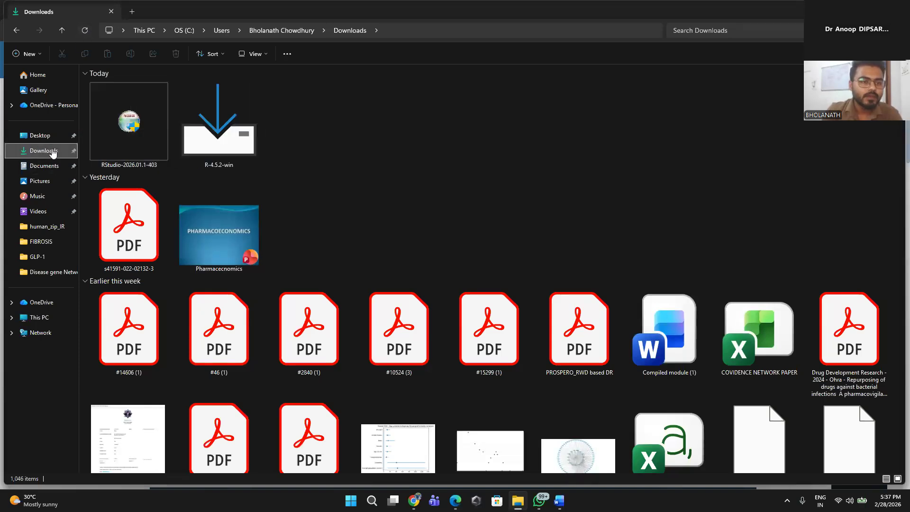
{"action": "right_click", "coordinate": [138, 142]}
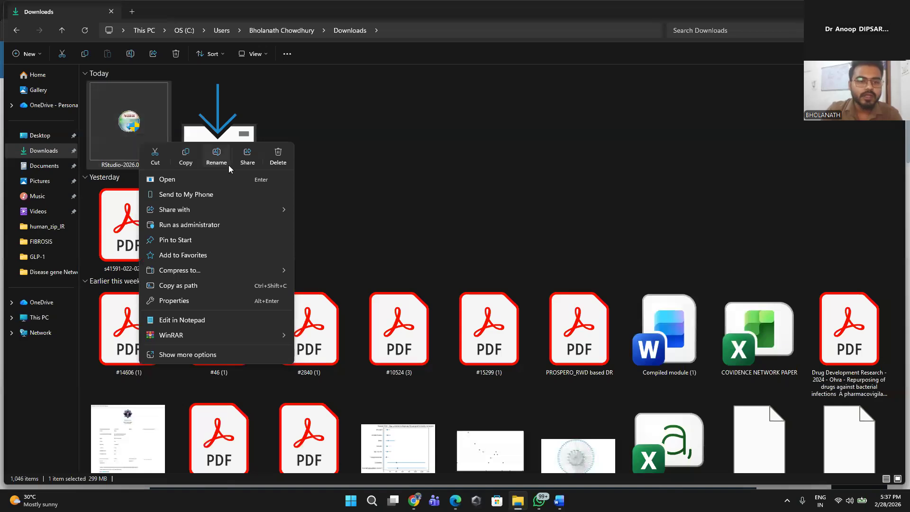
{"action": "left_click", "coordinate": [210, 225]}
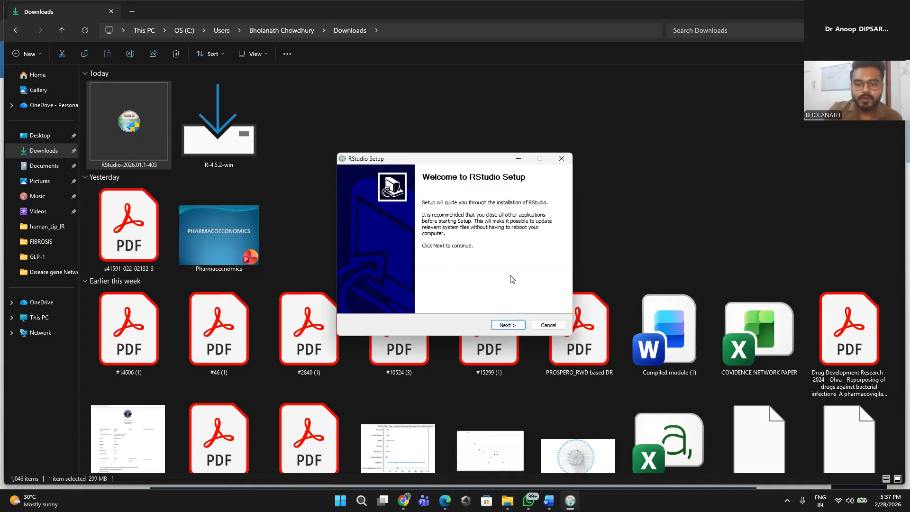
Step: Install RStudio in the default folder C:\Program Files\RStudio and close the setup once the installation completes
{"action": "left_click", "coordinate": [505, 325]}
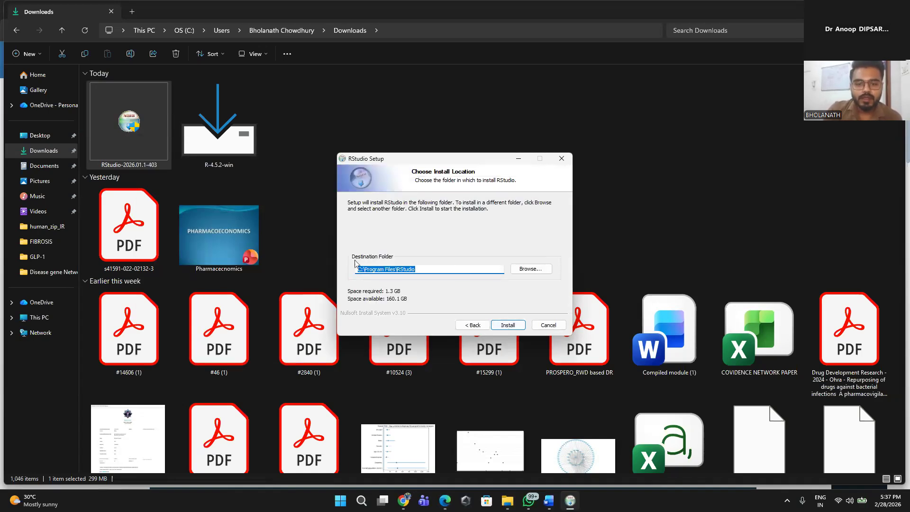
{"action": "left_click", "coordinate": [510, 327]}
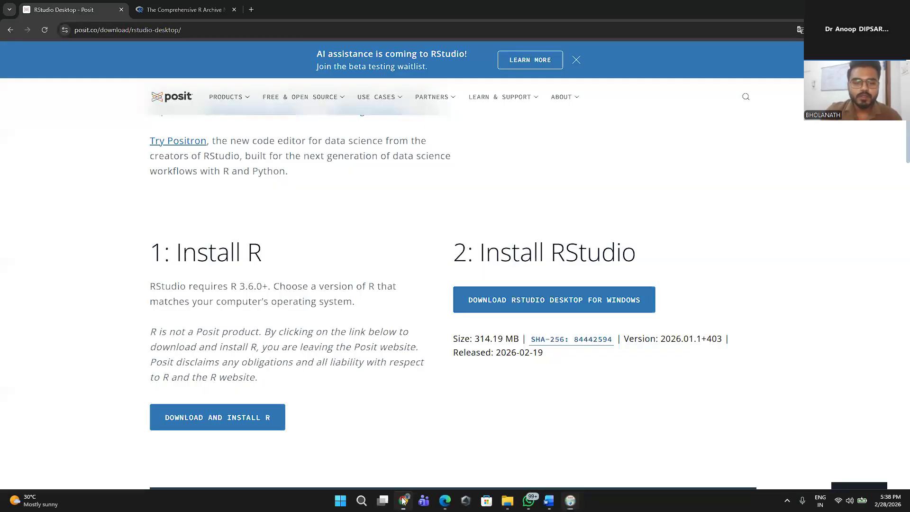
{"action": "left_click", "coordinate": [403, 500]}
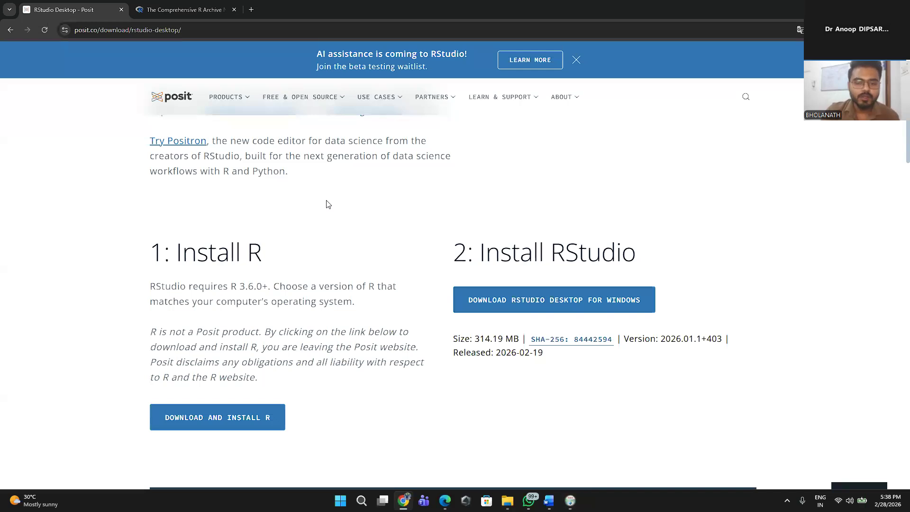
{"action": "scroll", "coordinate": [366, 284], "scroll_direction": "up", "scroll_amount": 1}
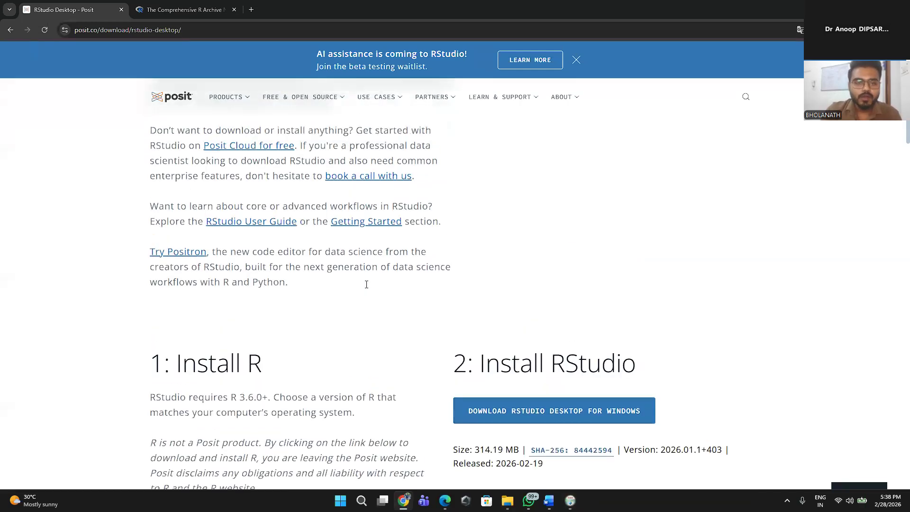
{"action": "scroll", "coordinate": [366, 284], "scroll_direction": "down", "scroll_amount": 1}
{"action": "key", "text": "alt+Tab"}
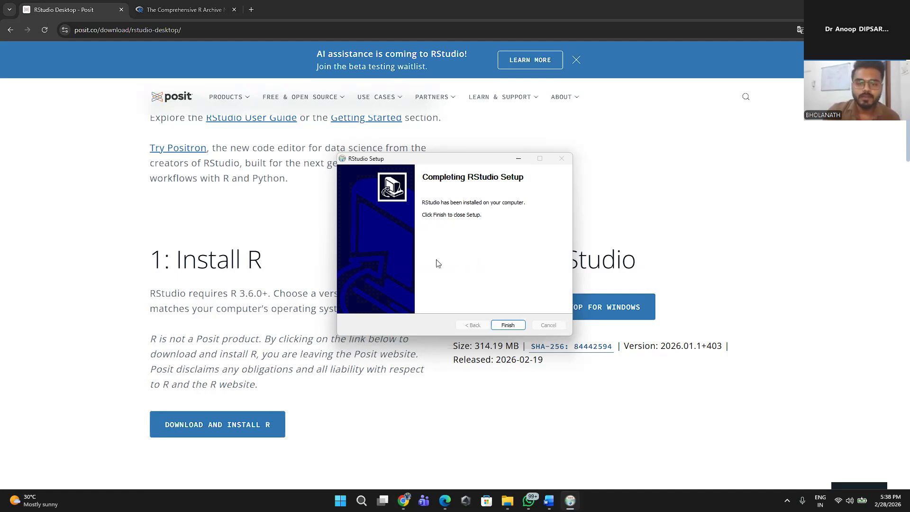
{"action": "left_click", "coordinate": [509, 326]}
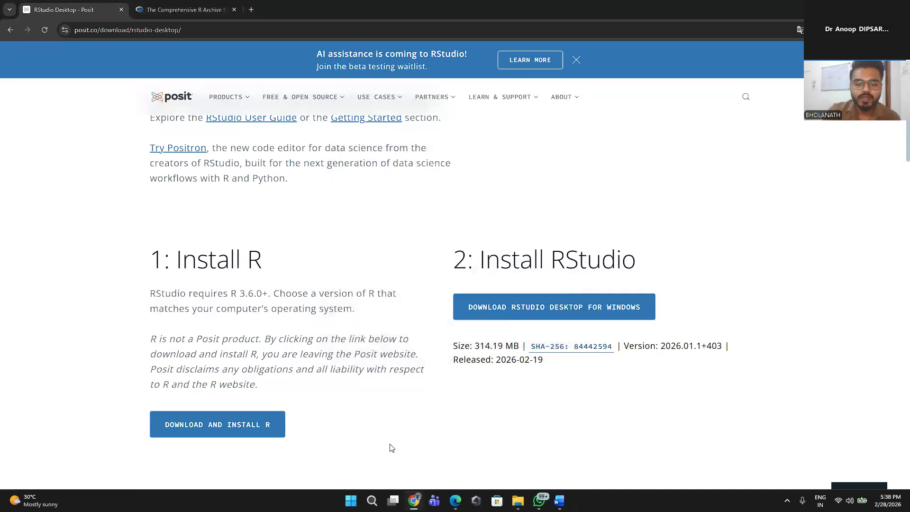
Step: Search Windows for RStudio and launch the app
{"action": "left_click", "coordinate": [351, 500]}
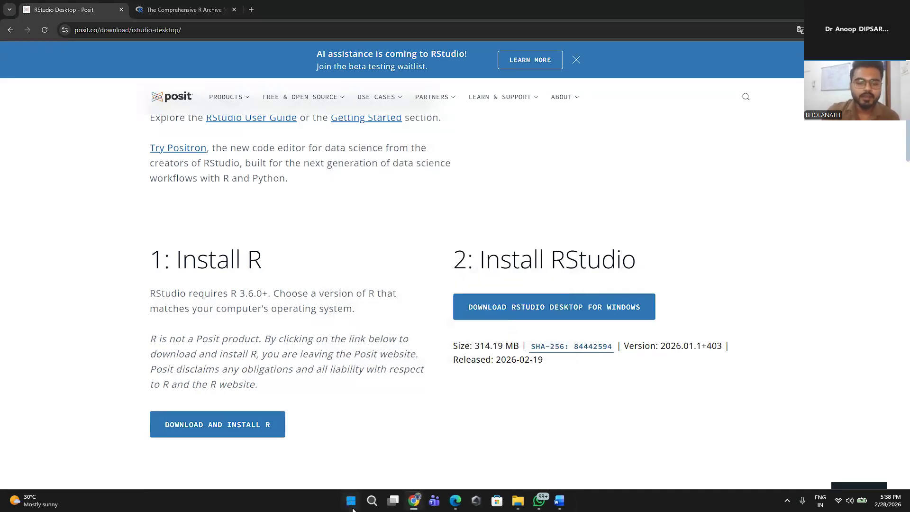
{"action": "left_click", "coordinate": [288, 90]}
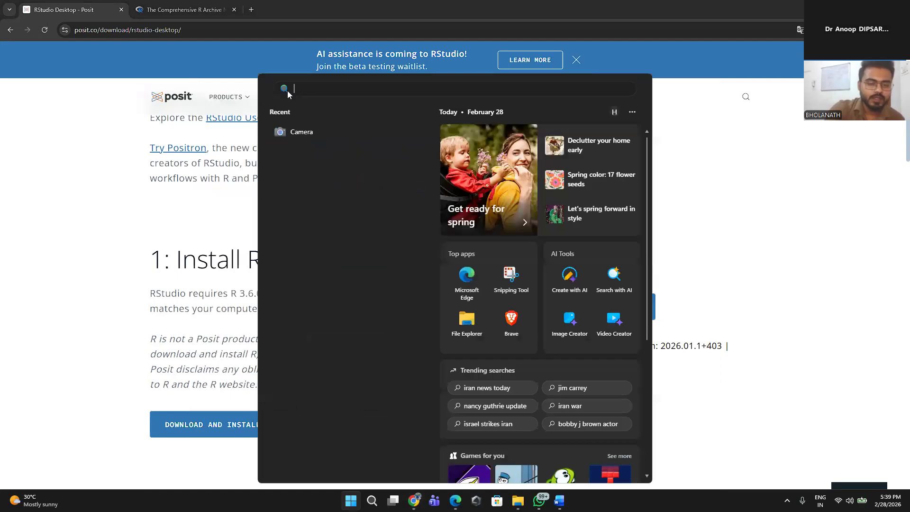
{"action": "type", "text": "R"}
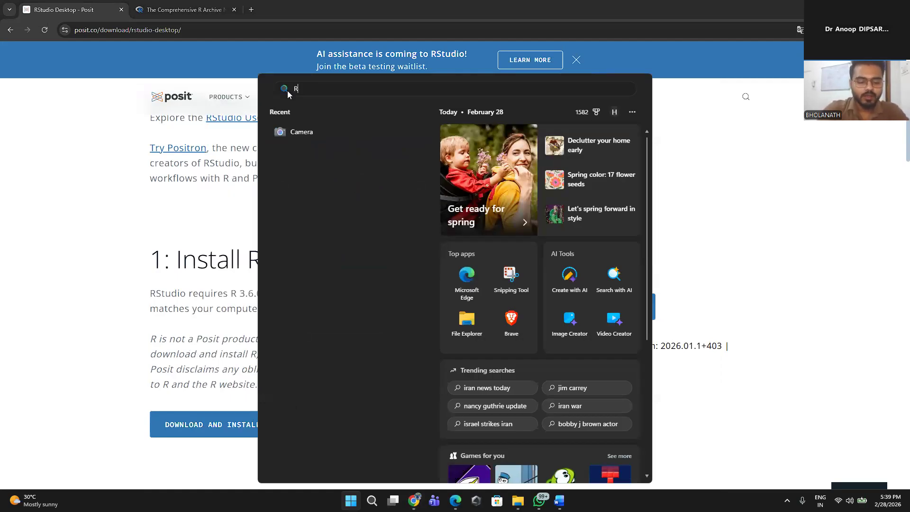
{"action": "type", "text": "STUDIo"}
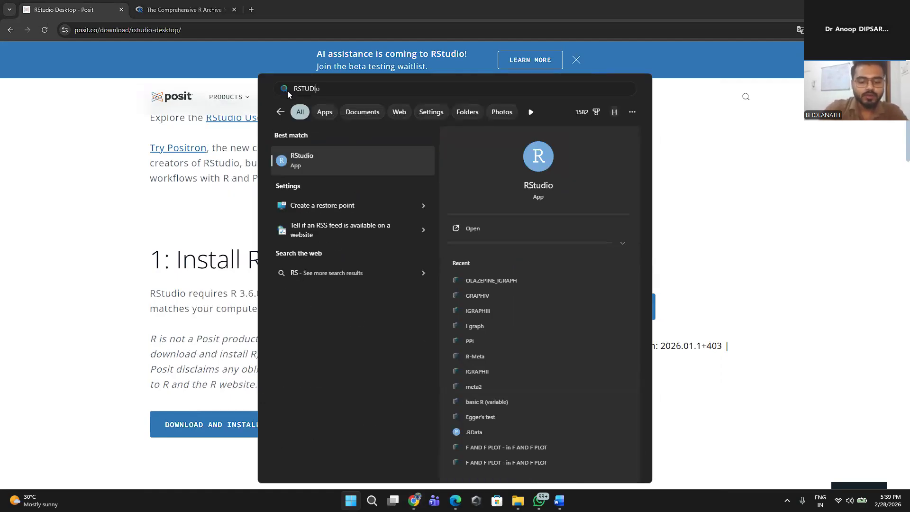
{"action": "left_click", "coordinate": [499, 233]}
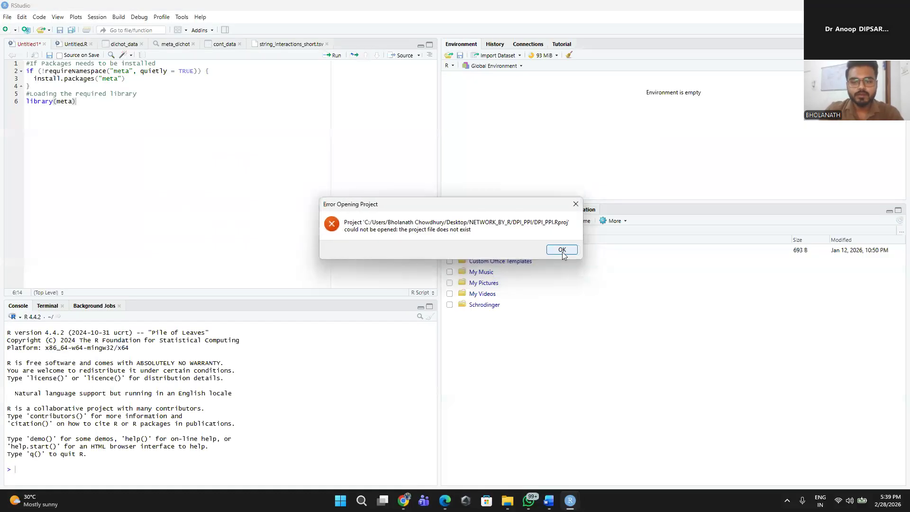
Step: Dismiss the project opening error and create a new R project in a new directory named IGRAPH_3
{"action": "left_click", "coordinate": [562, 250]}
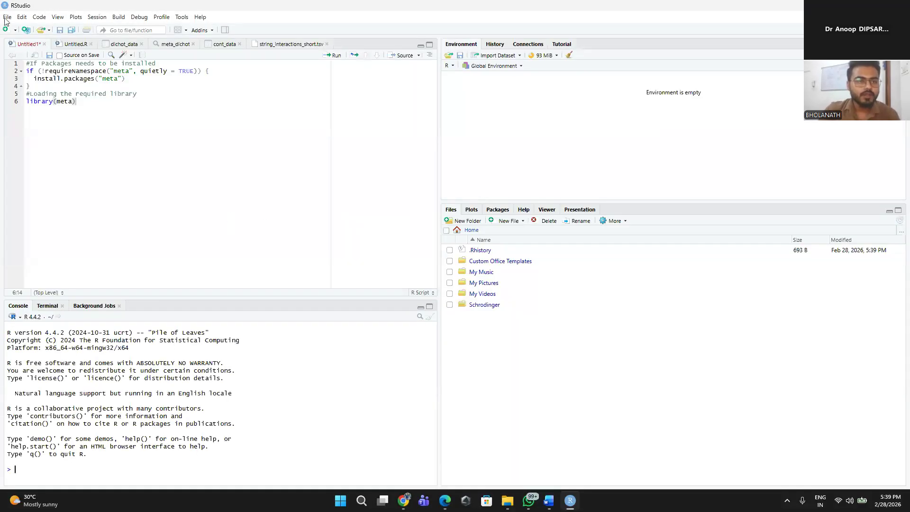
{"action": "left_click", "coordinate": [7, 17]}
{"action": "mouse_move", "coordinate": [60, 40]}
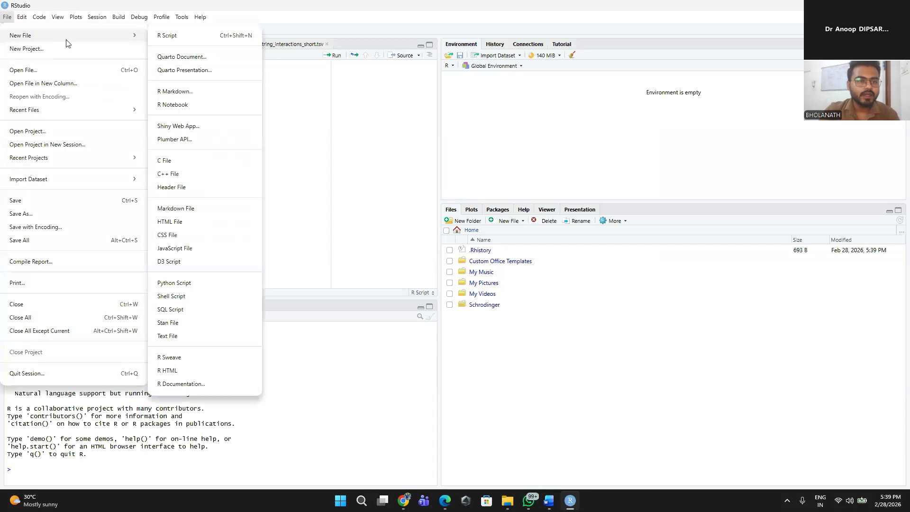
{"action": "left_click", "coordinate": [71, 52]}
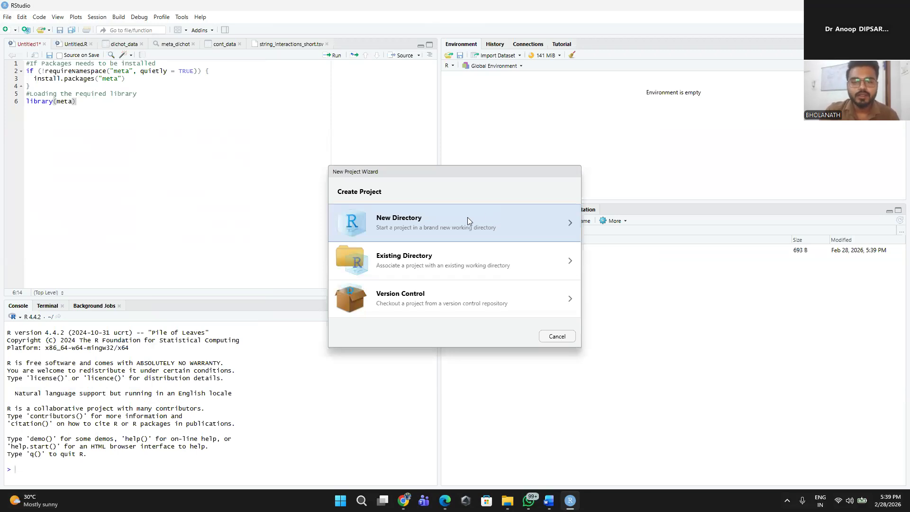
{"action": "left_click", "coordinate": [467, 217]}
{"action": "left_click", "coordinate": [453, 214]}
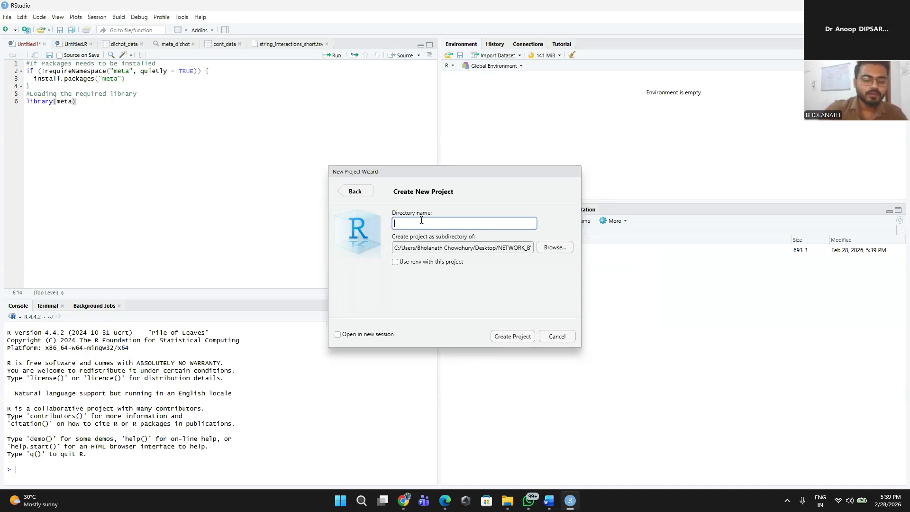
{"action": "type", "text": "IGRAP"}
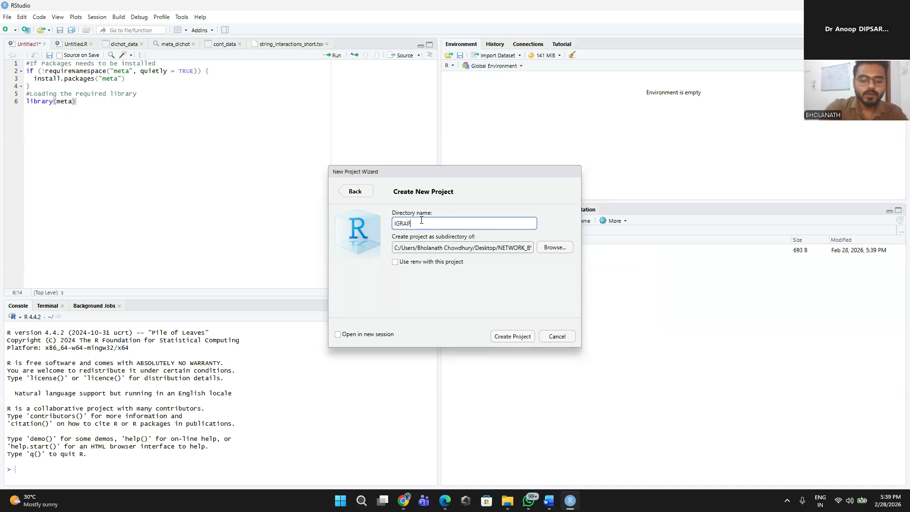
{"action": "type", "text": "H_2"}
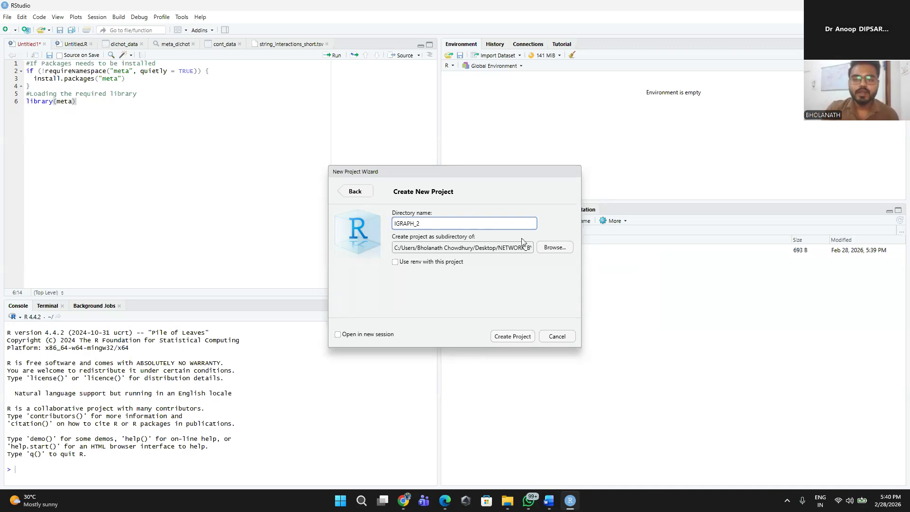
{"action": "key", "text": "BackSpace"}
{"action": "type", "text": "3"}
{"action": "left_click", "coordinate": [516, 338]}
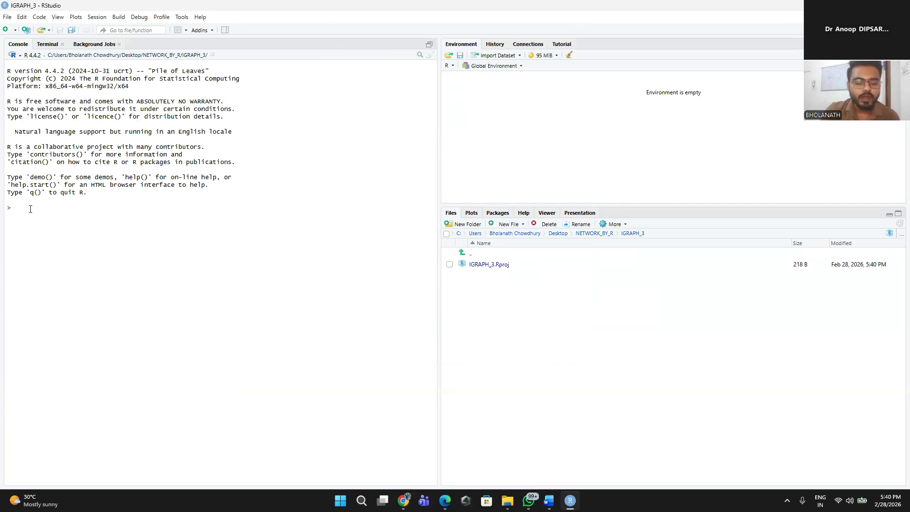
Step: Install the igraph package from the console with install.packages("igraph")
{"action": "type", "text": "INSTALL"}
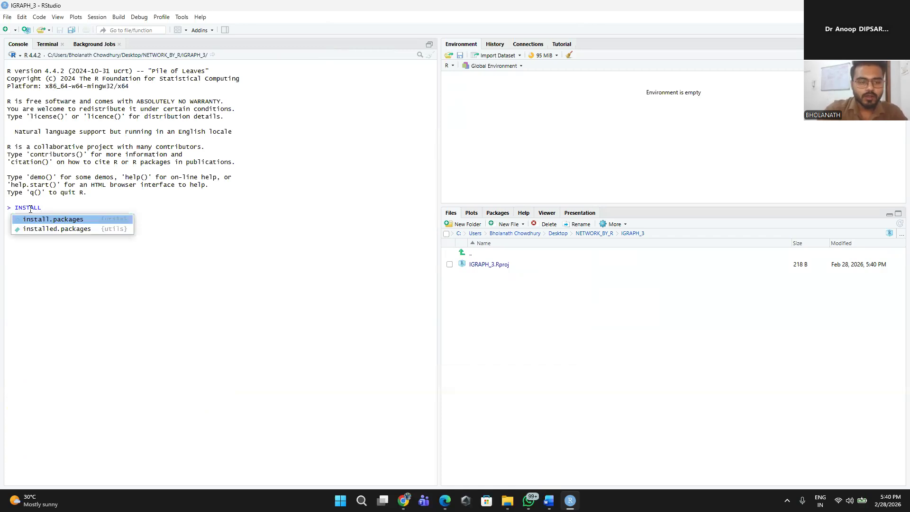
{"action": "left_click", "coordinate": [103, 219]}
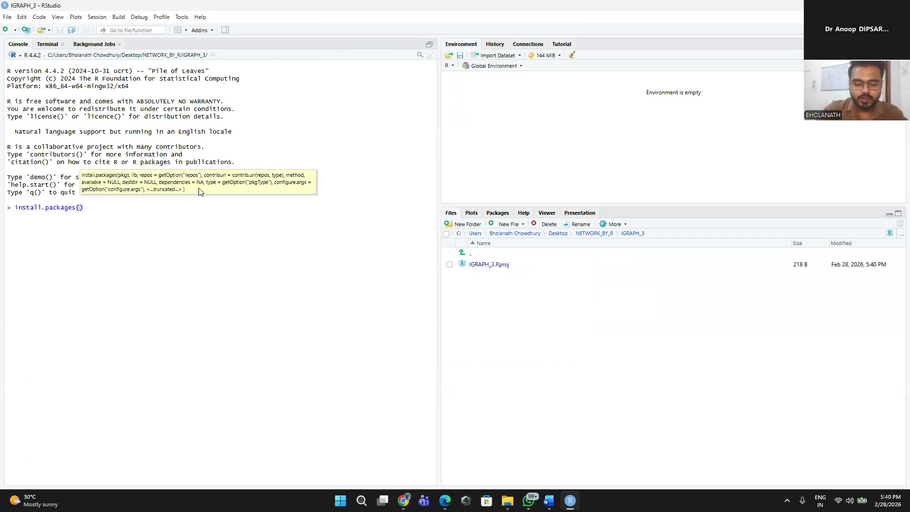
{"action": "type", "text": "IGRAP"}
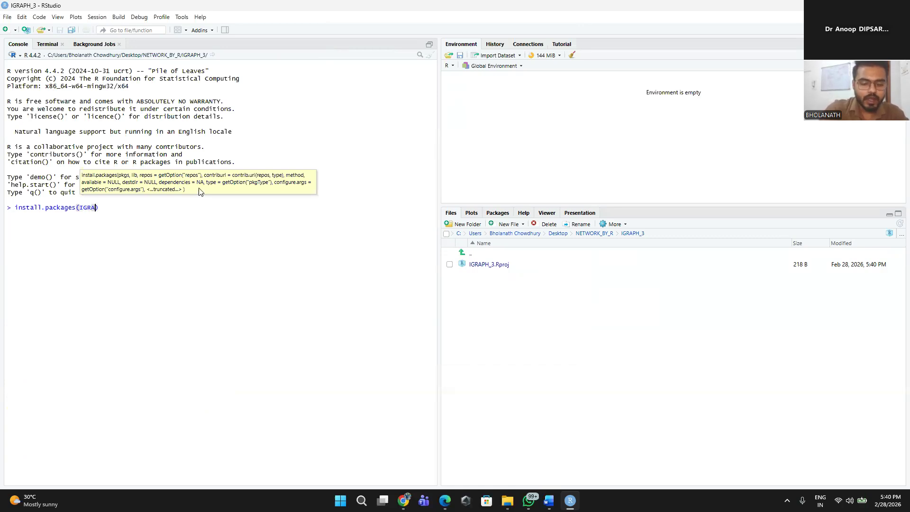
{"action": "type", "text": "H"}
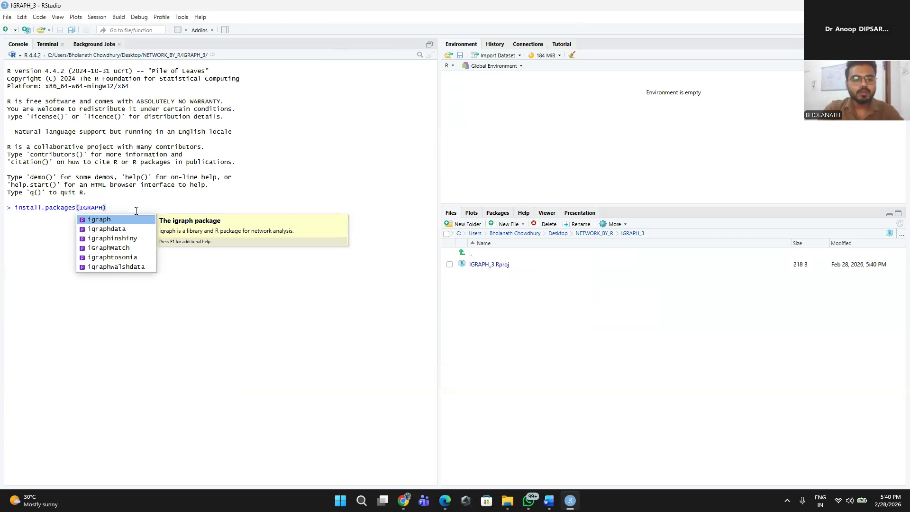
{"action": "left_click", "coordinate": [127, 220]}
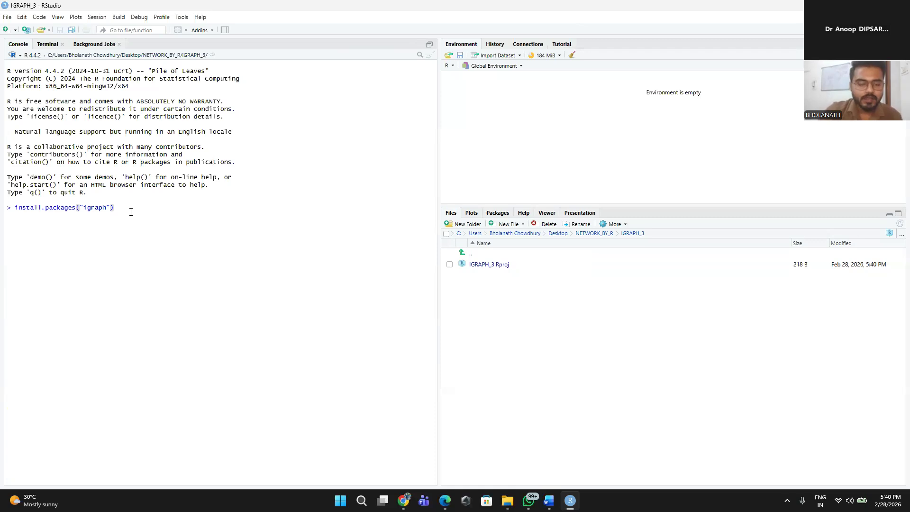
{"action": "key", "text": "Return"}
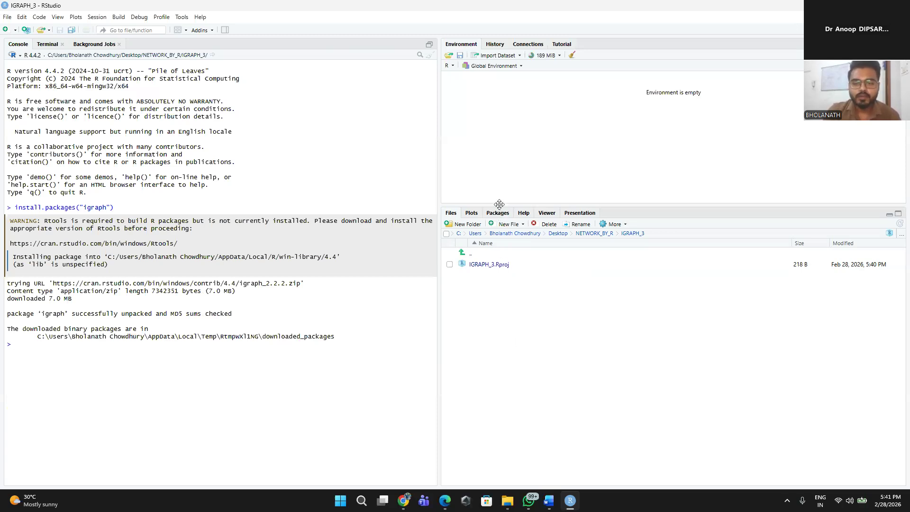
Step: Look through the list of installed packages in the user and system libraries, including igraph
{"action": "left_click", "coordinate": [498, 213]}
{"action": "scroll", "coordinate": [570, 392], "scroll_direction": "down", "scroll_amount": 3}
{"action": "scroll", "coordinate": [569, 393], "scroll_direction": "down", "scroll_amount": 5}
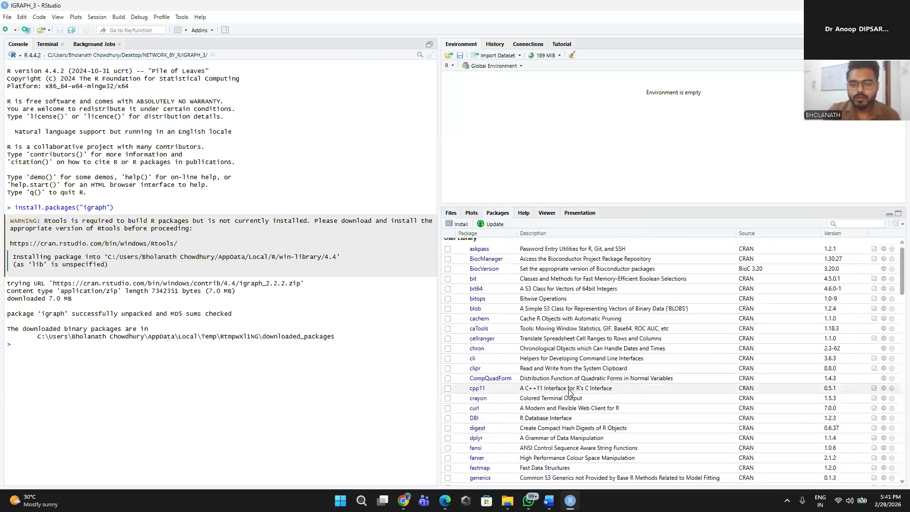
{"action": "scroll", "coordinate": [570, 392], "scroll_direction": "down", "scroll_amount": 10}
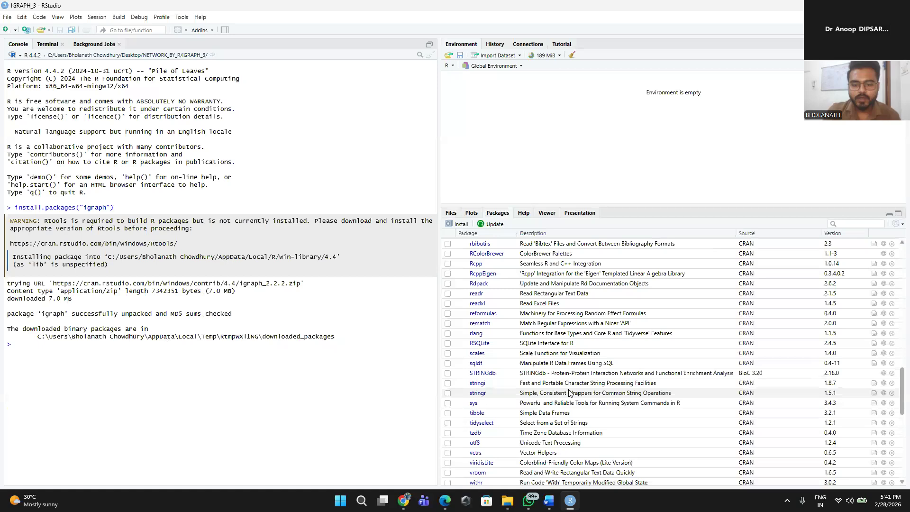
{"action": "scroll", "coordinate": [570, 393], "scroll_direction": "up", "scroll_amount": 8}
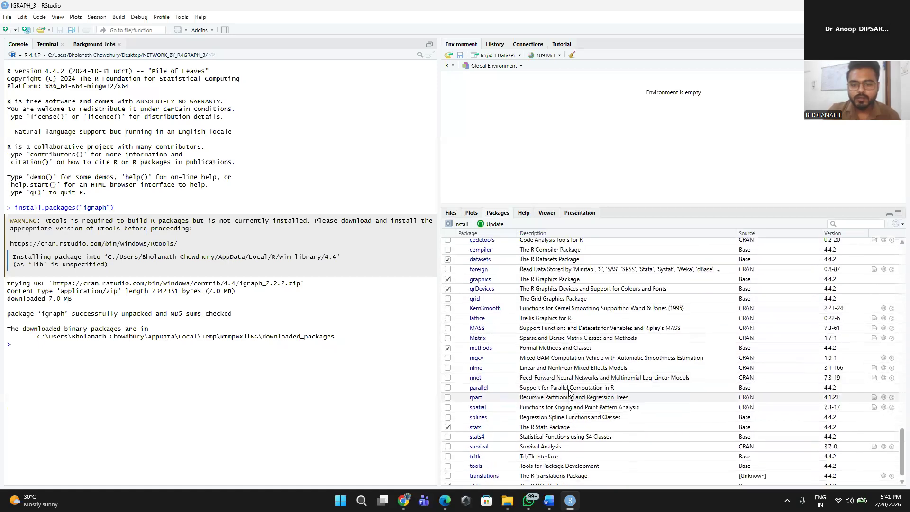
{"action": "scroll", "coordinate": [570, 392], "scroll_direction": "up", "scroll_amount": 15}
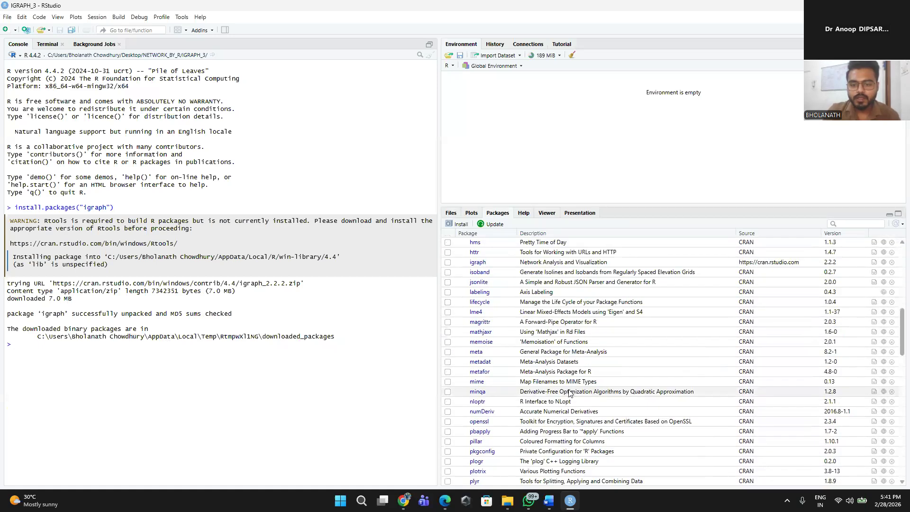
{"action": "scroll", "coordinate": [569, 393], "scroll_direction": "up", "scroll_amount": 2}
{"action": "scroll", "coordinate": [569, 392], "scroll_direction": "down", "scroll_amount": 5}
{"action": "scroll", "coordinate": [569, 392], "scroll_direction": "down", "scroll_amount": 15}
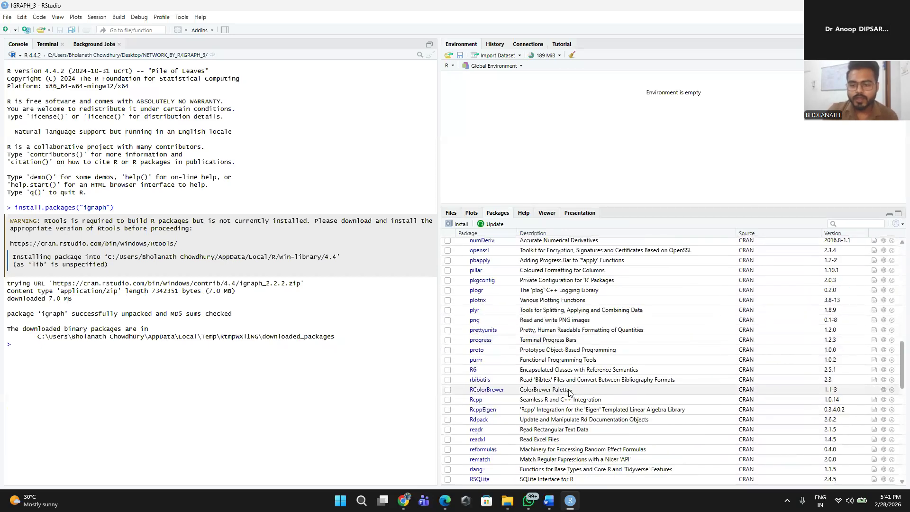
{"action": "scroll", "coordinate": [569, 392], "scroll_direction": "down", "scroll_amount": 10}
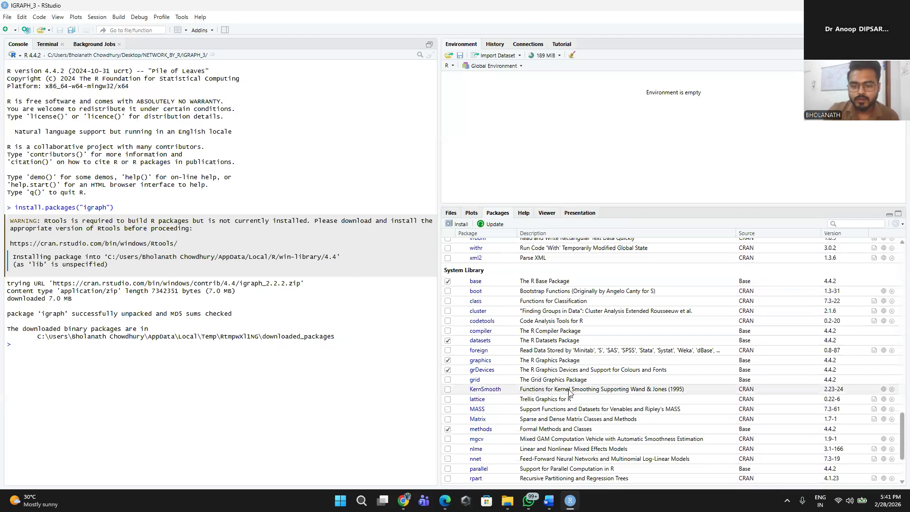